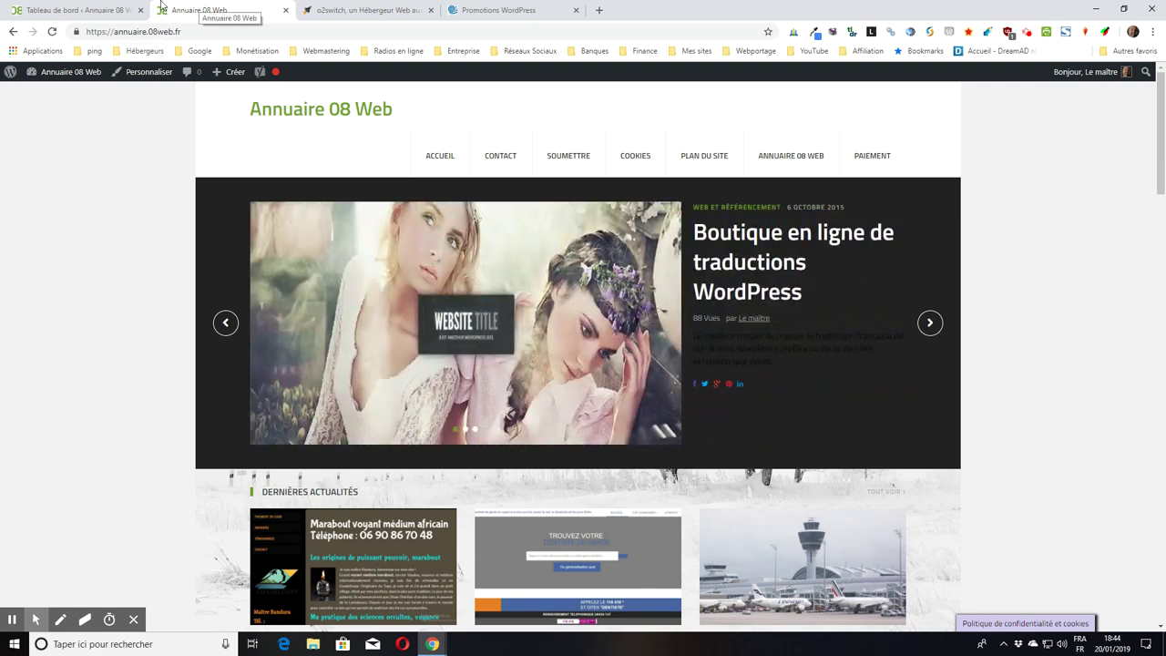
Step: Open the UpdraftPlus backup and restore page from the Annuaire 08 Web admin dashboard
left_click(88, 9)
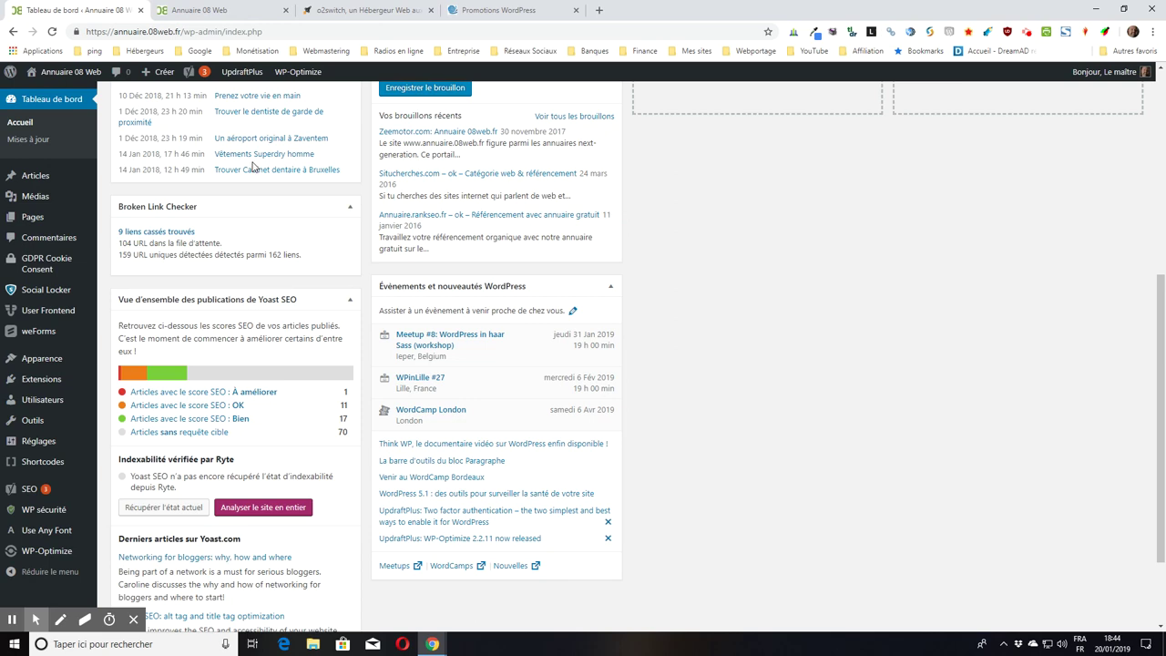
scroll(242, 165, "up", 5)
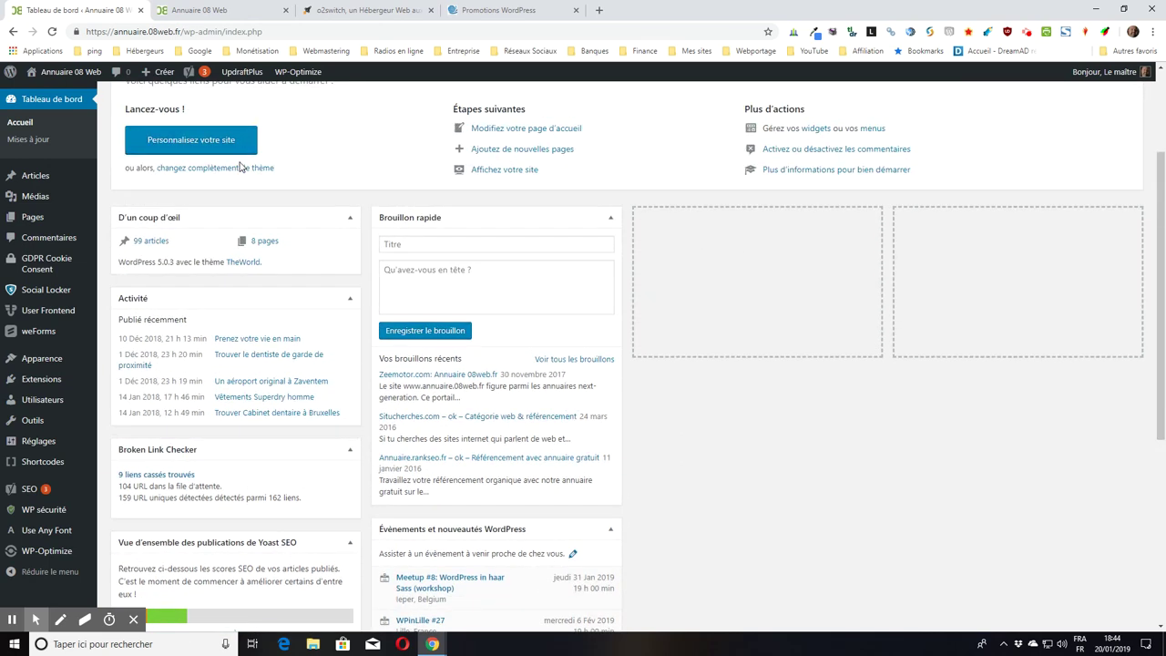
scroll(239, 165, "up", 2)
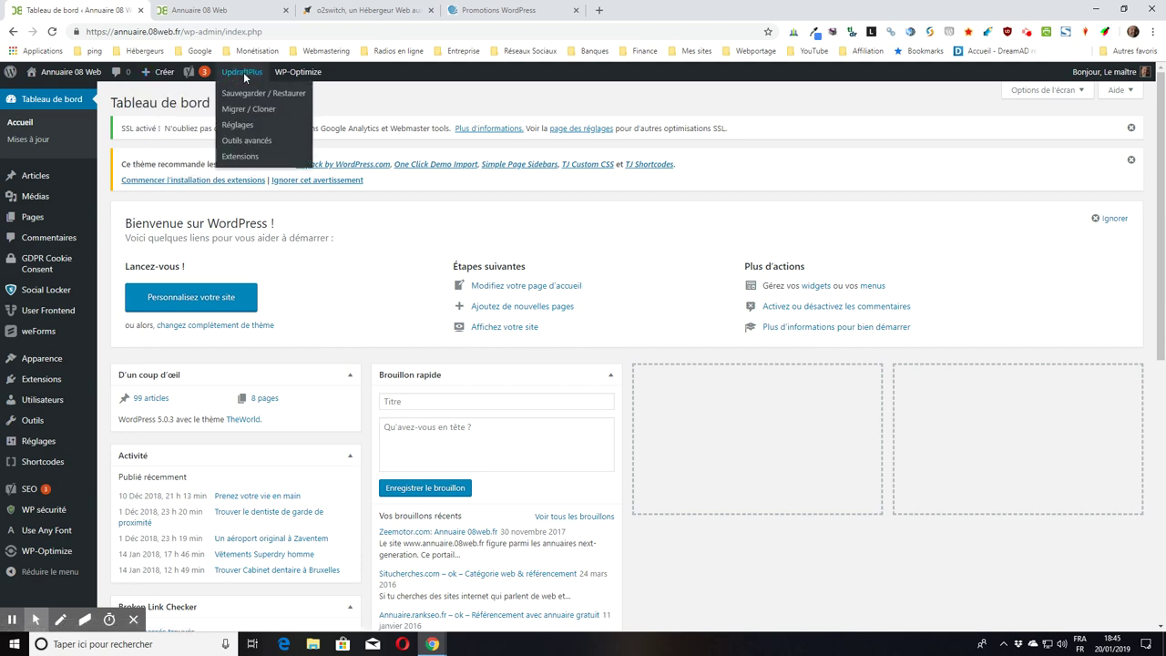
left_click(235, 94)
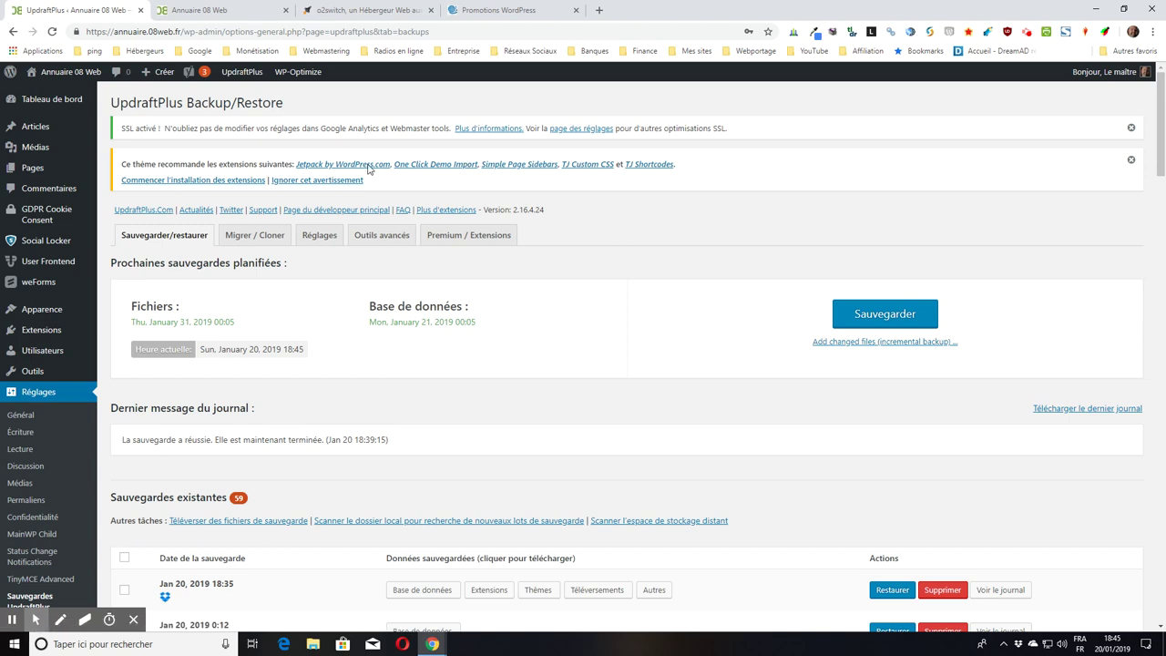
Step: Start a new UpdraftPlus backup of the database and files, sent to remote storage and labelled "Avant suppression Really Simple SSL"
left_click(880, 316)
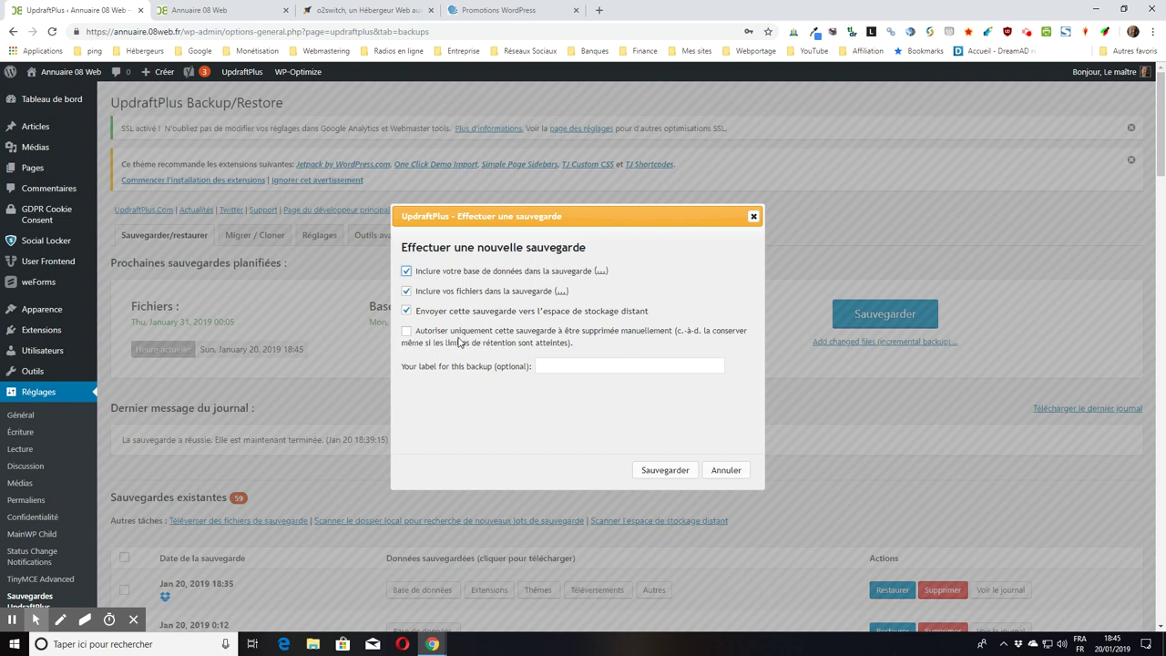
left_click(577, 364)
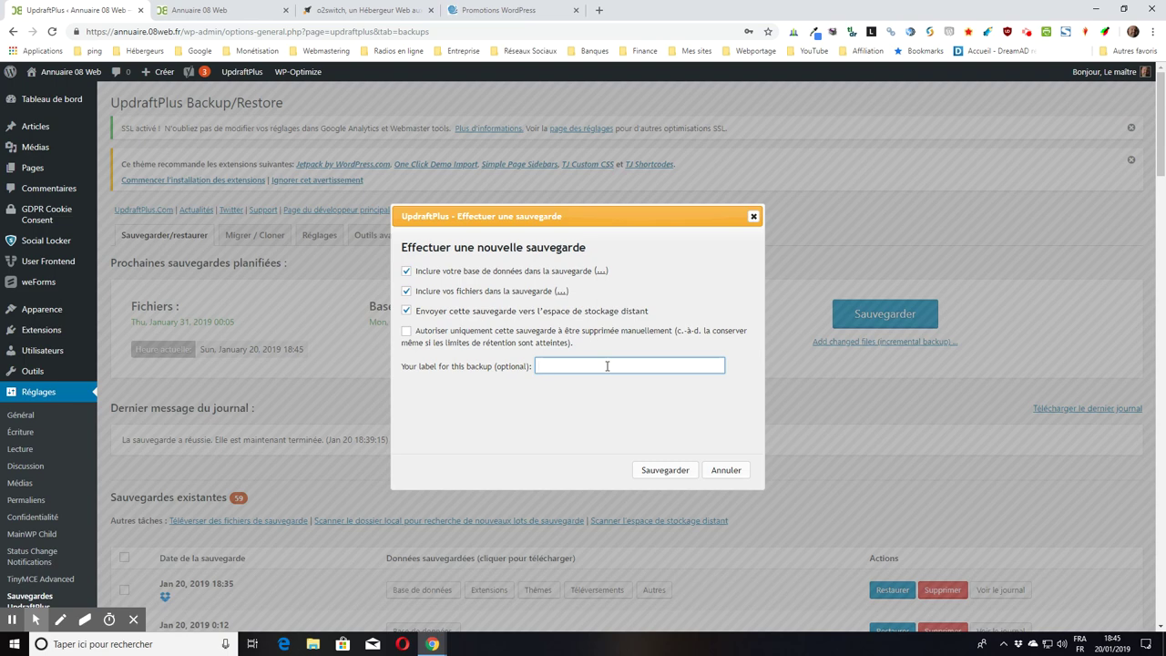
type("Avabn")
type("ppression Really Simple SSL")
left_click(668, 472)
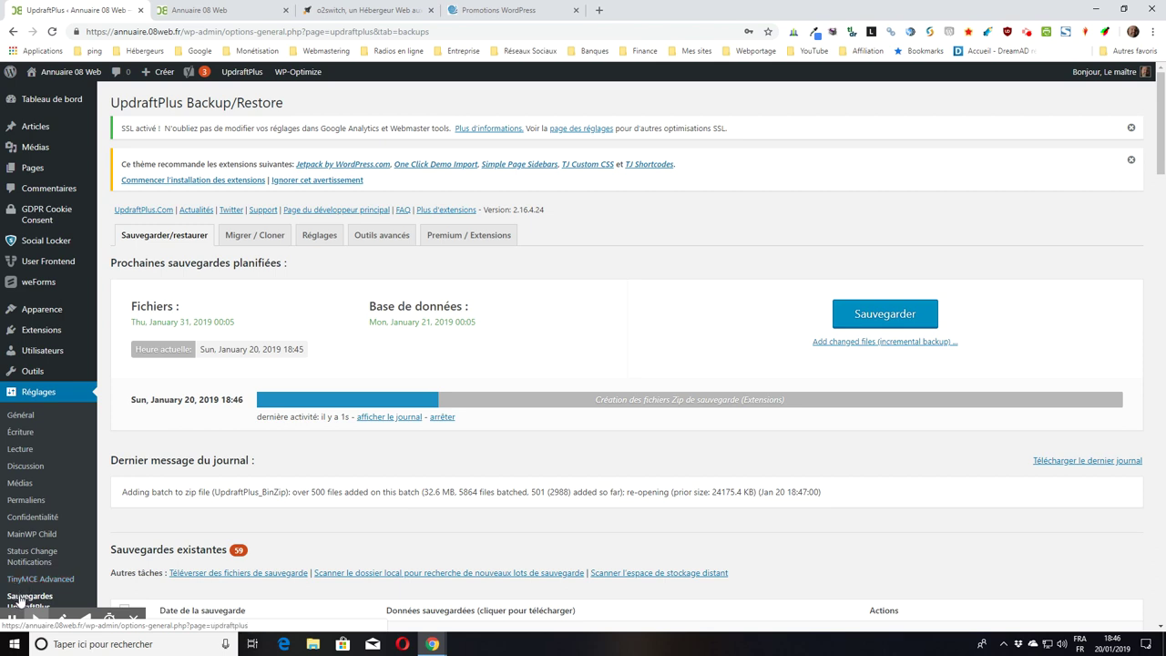
mouse_move(13, 649)
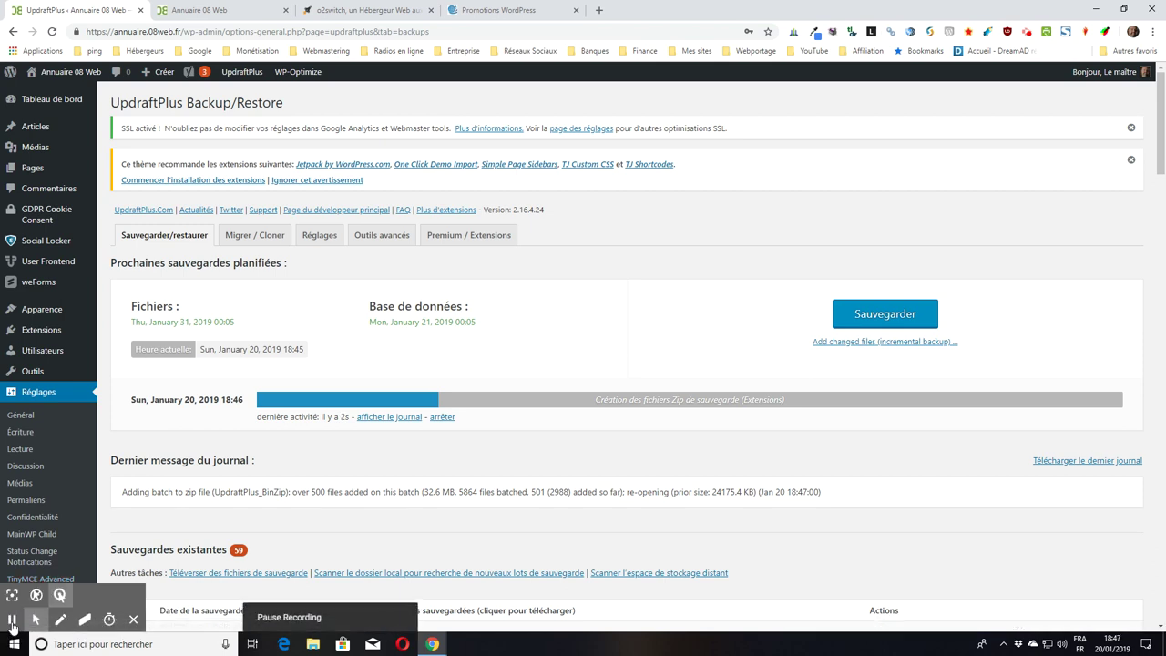
left_click(12, 626)
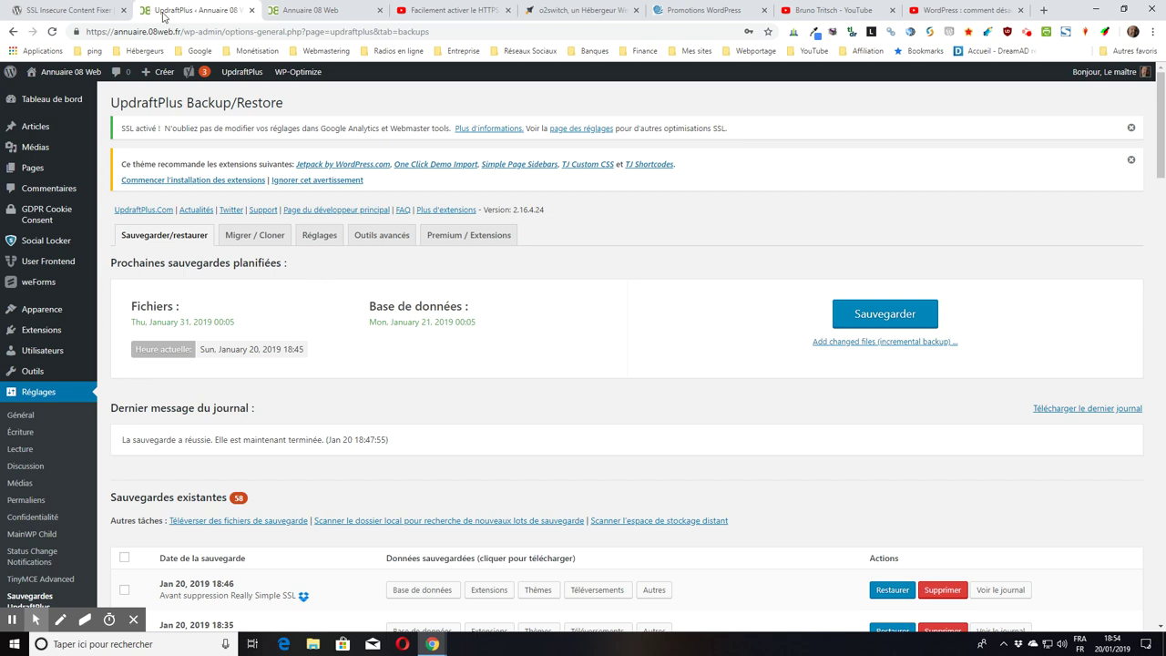
Step: Show the list of installed extensions and find Really Simple SSL in it
mouse_move(252, 69)
mouse_move(39, 331)
left_click(133, 334)
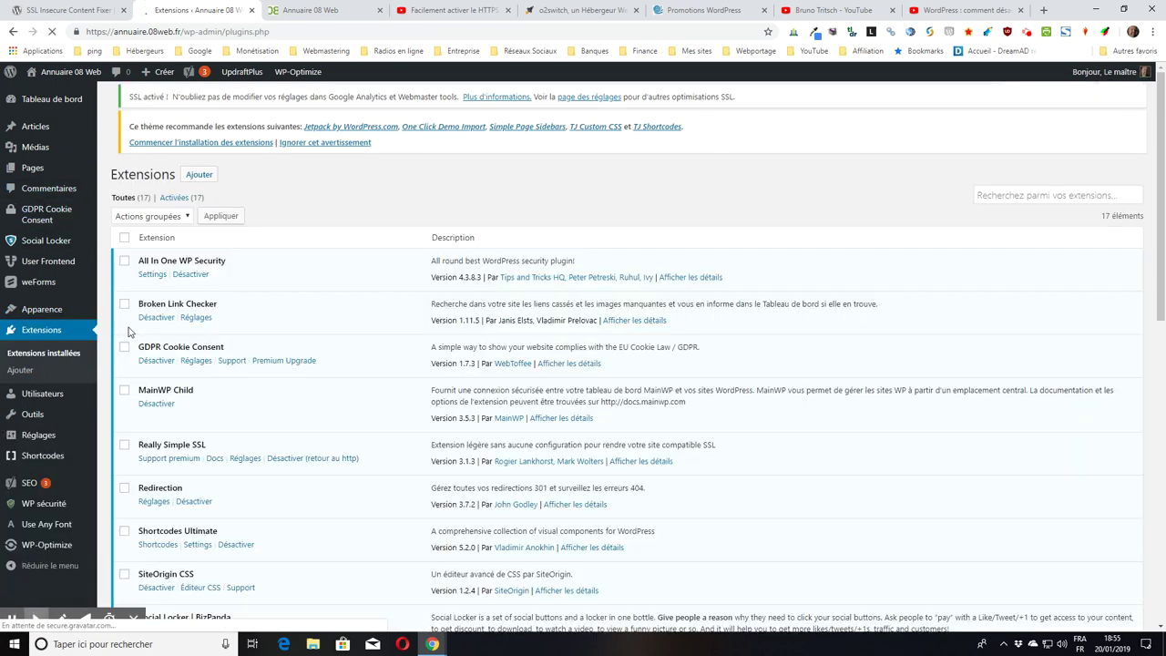
scroll(129, 332, "down", 2)
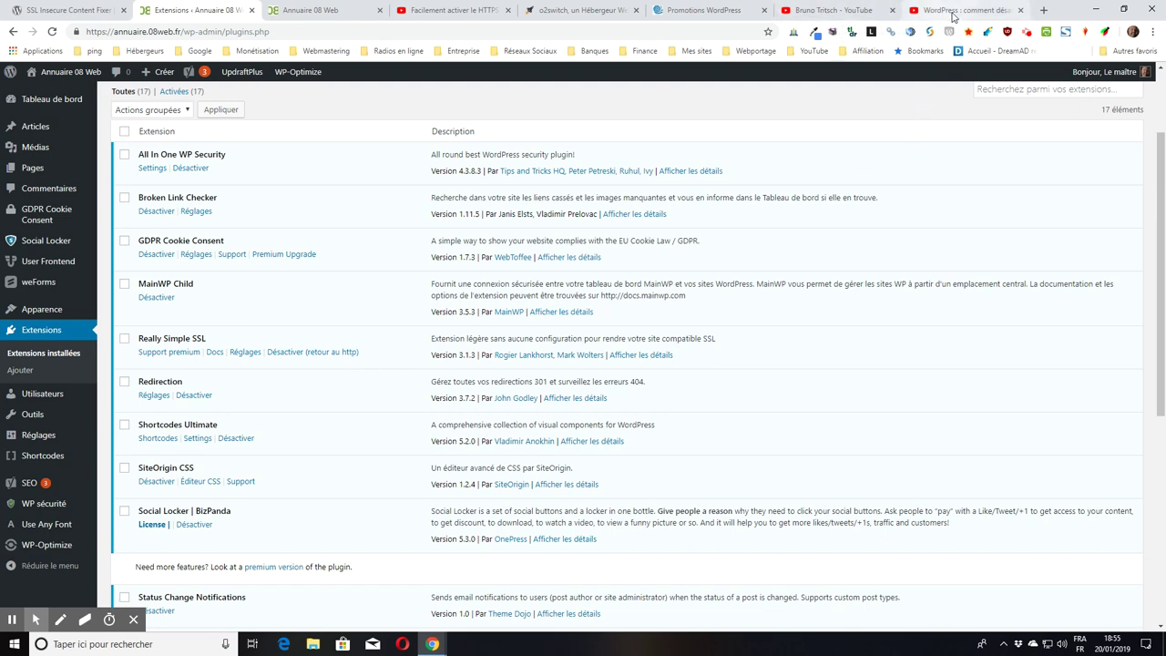
Step: Consult the YouTube video on disabling Really Simple SSL while keeping HTTPS, and return to the installed extensions list
left_click(828, 10)
left_click(950, 13)
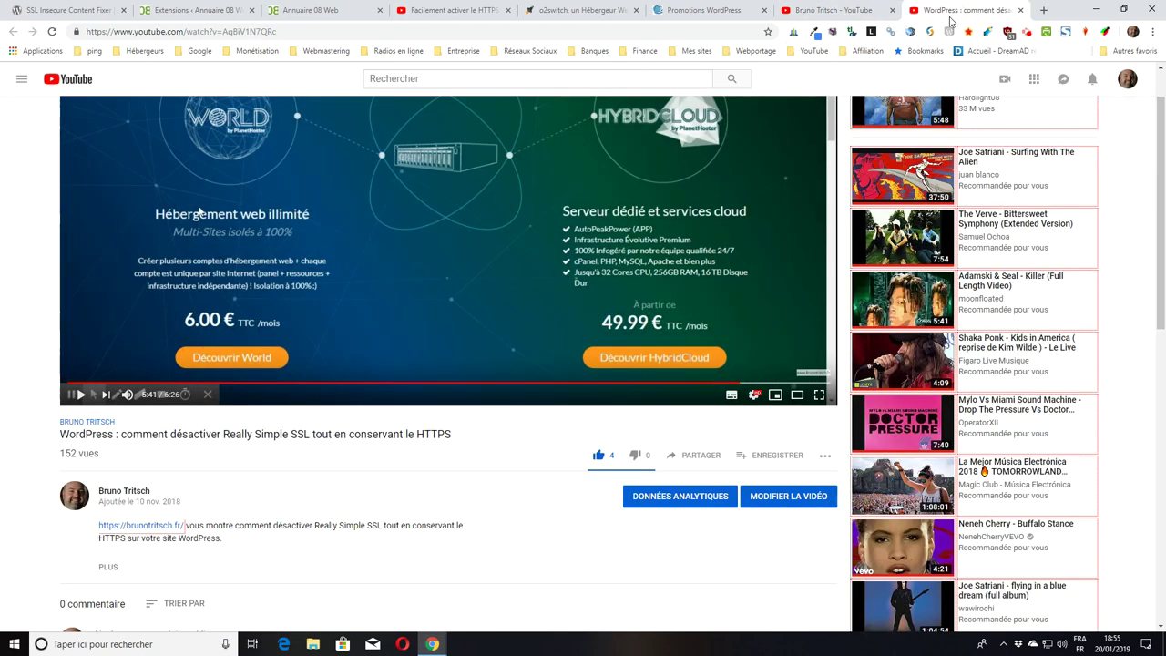
scroll(338, 315, "down", 2)
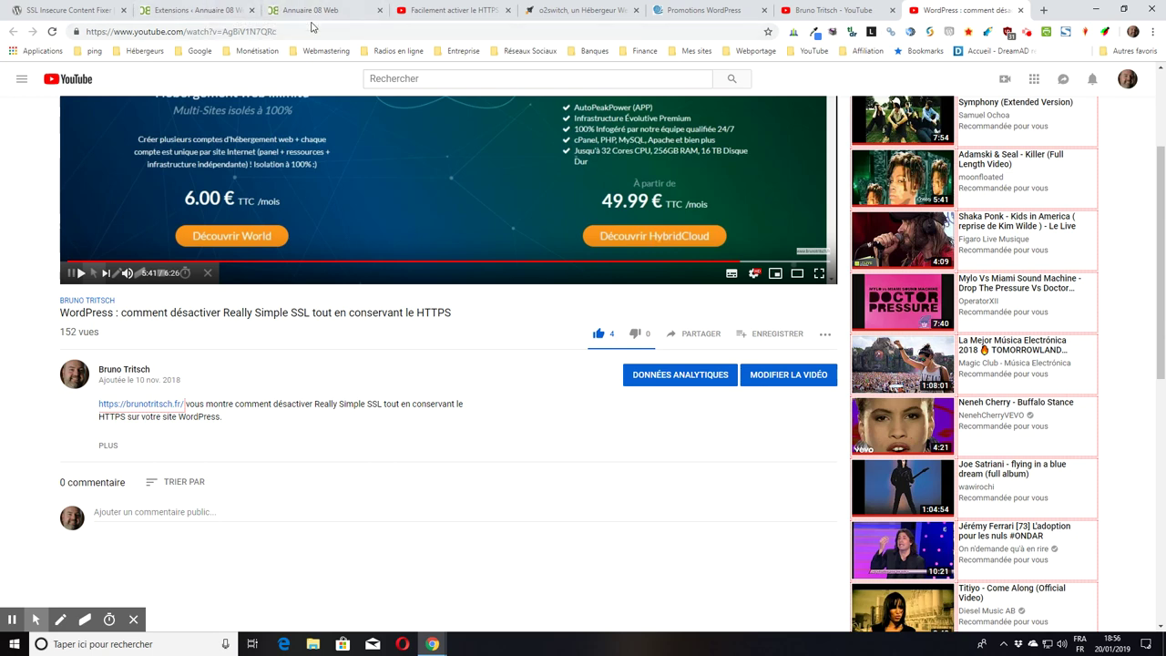
left_click(167, 19)
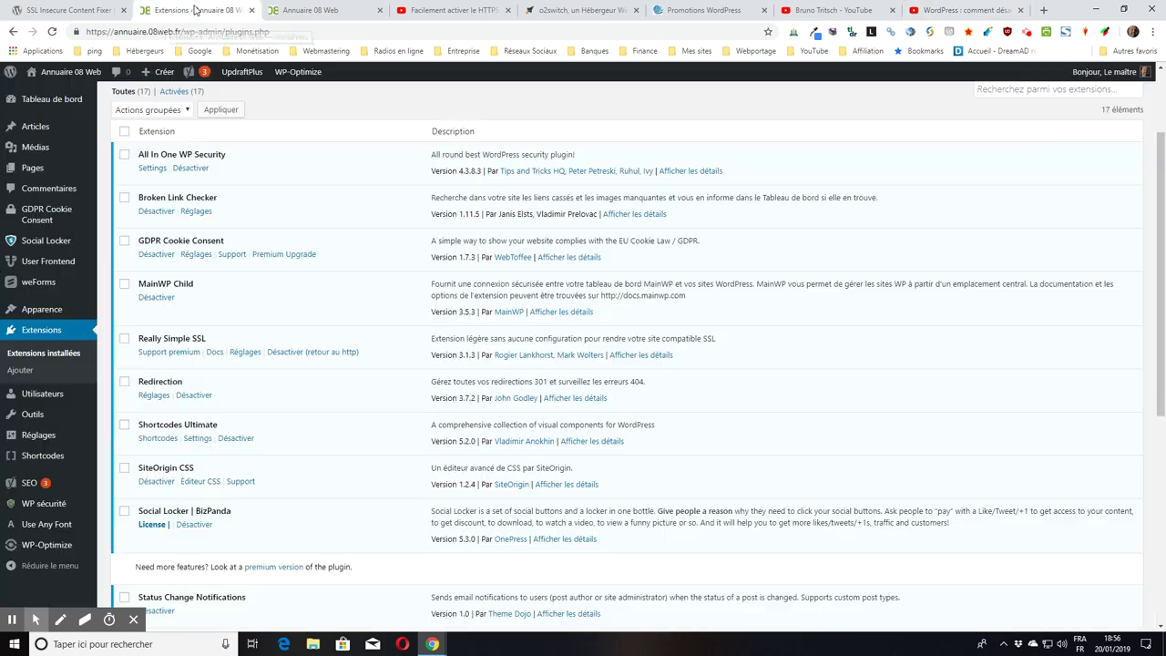
left_click(947, 11)
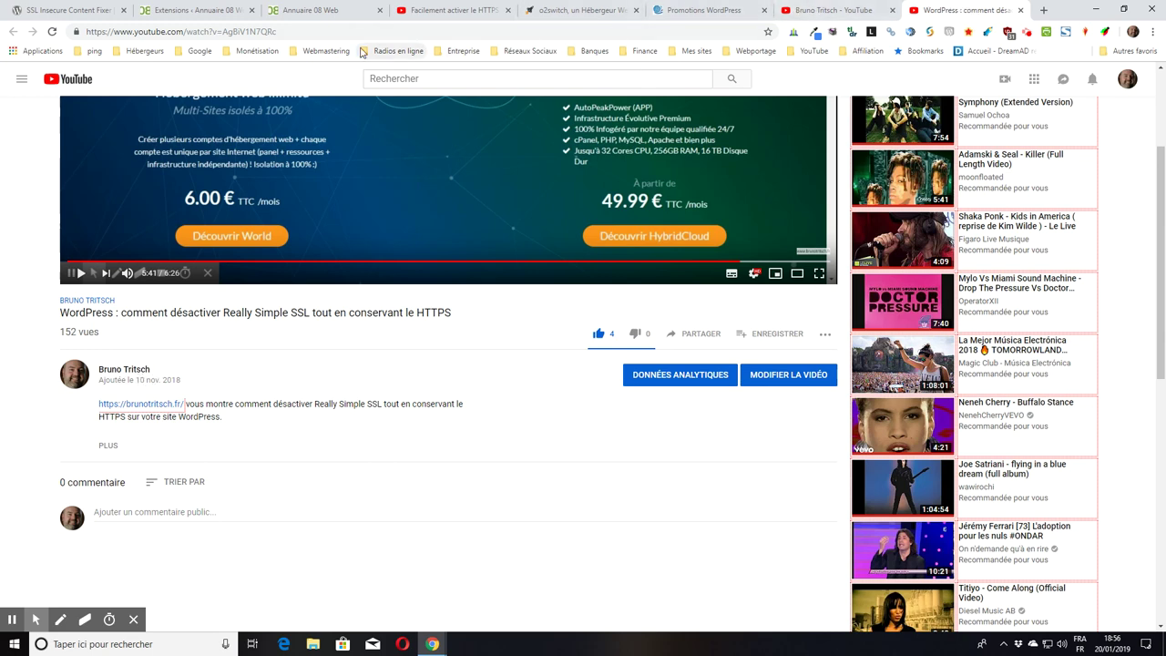
left_click(301, 11)
left_click(208, 11)
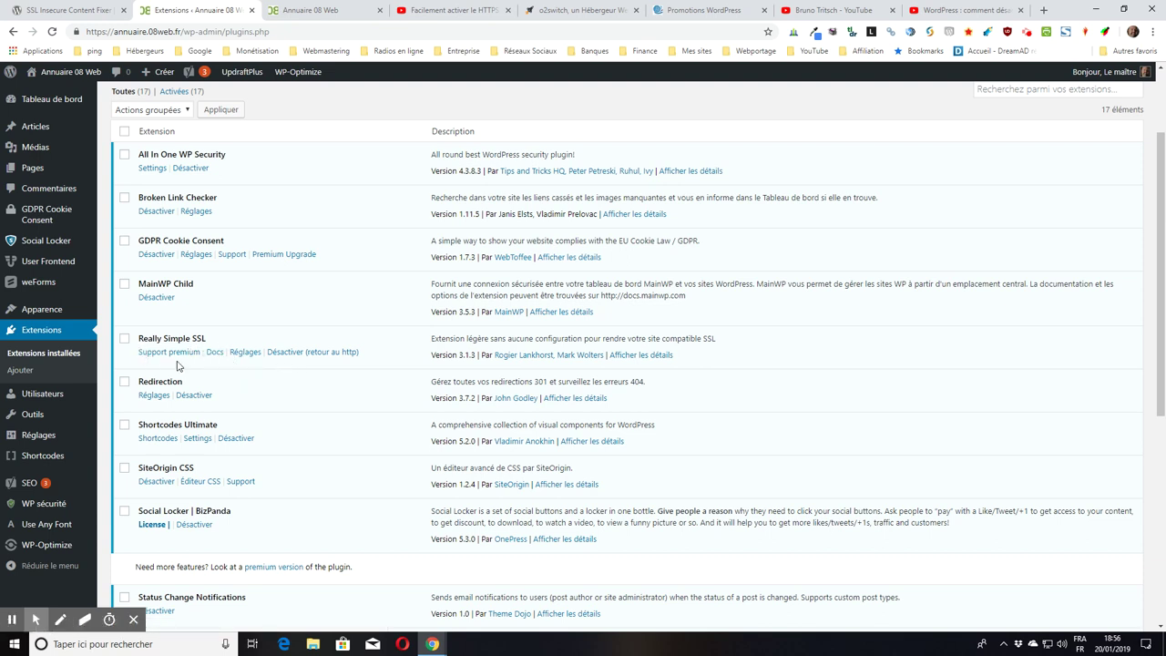
Step: Deactivate Really Simple SSL with return to http, and reload the extensions page using an http address
left_click(332, 355)
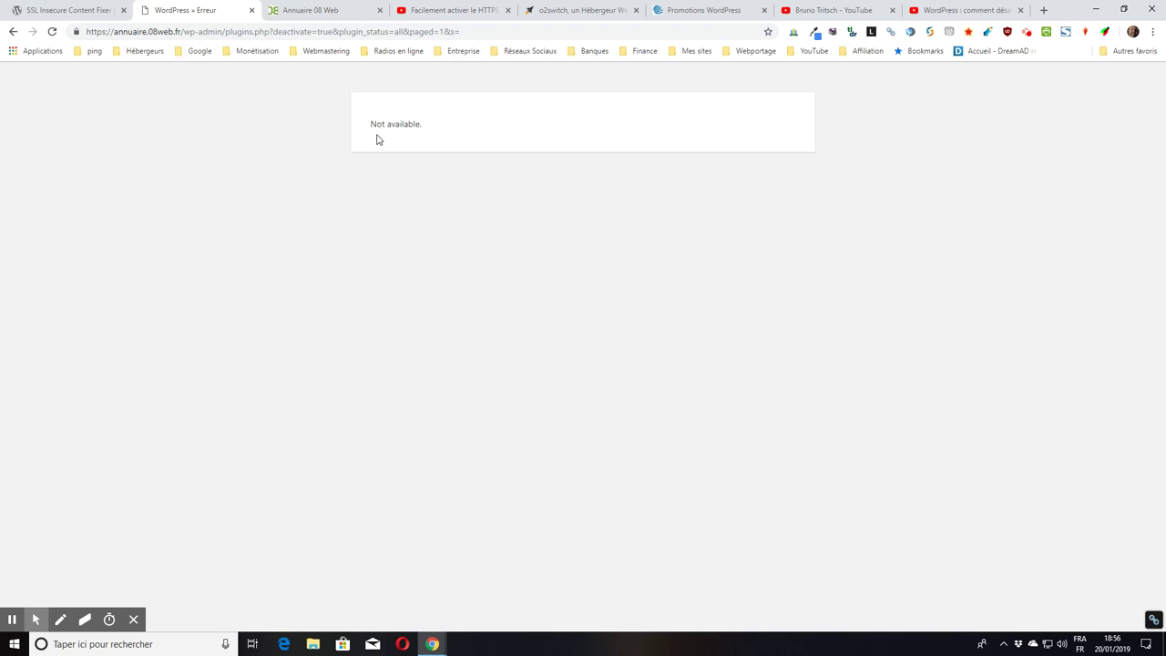
left_click(106, 32)
left_click(108, 31)
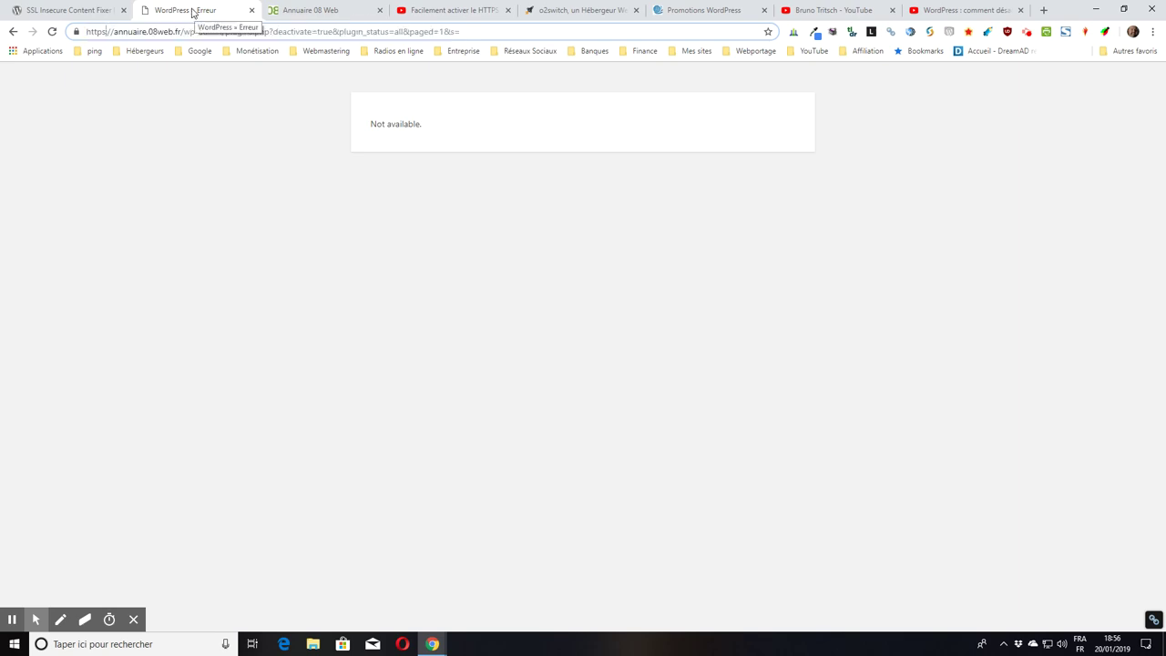
key("BackSpace")
key("Return")
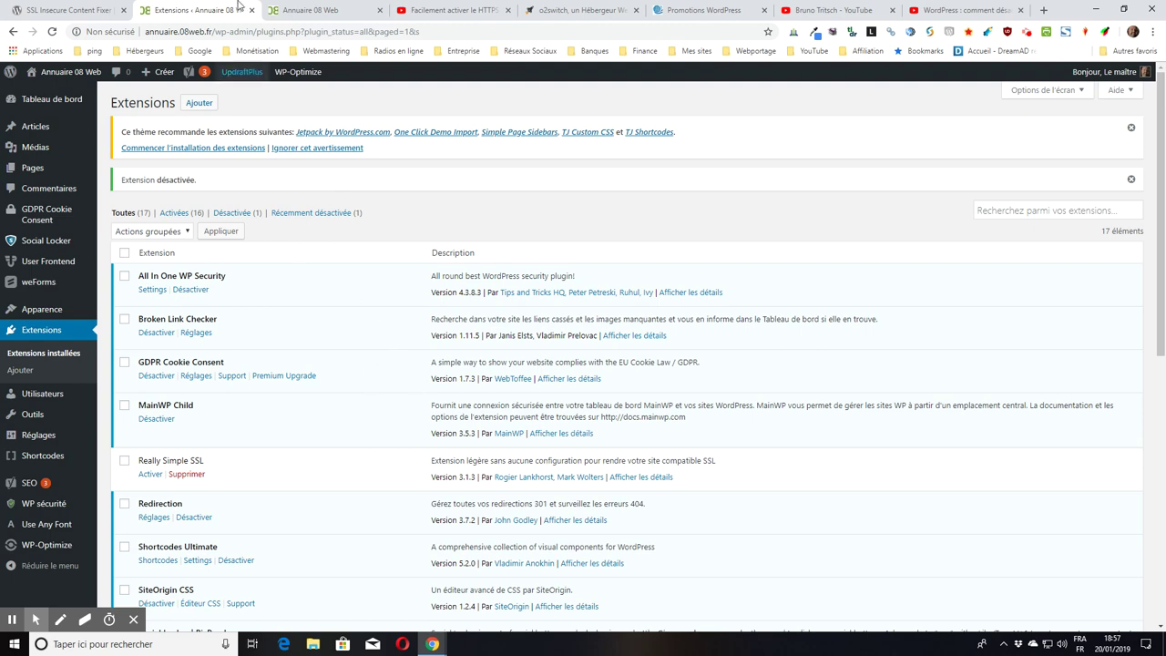
Step: Check the public site over http by reloading the home page and opening the article "Trouver le dentiste de garde de proximité"
left_click(324, 9)
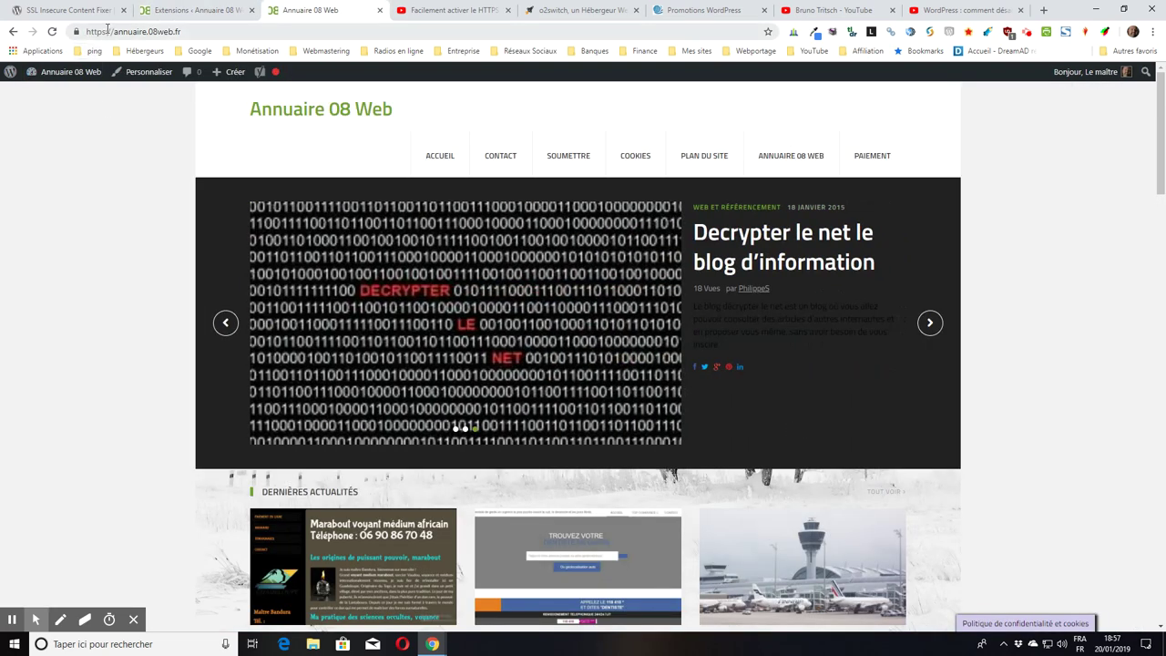
left_click(107, 31)
left_click(110, 31)
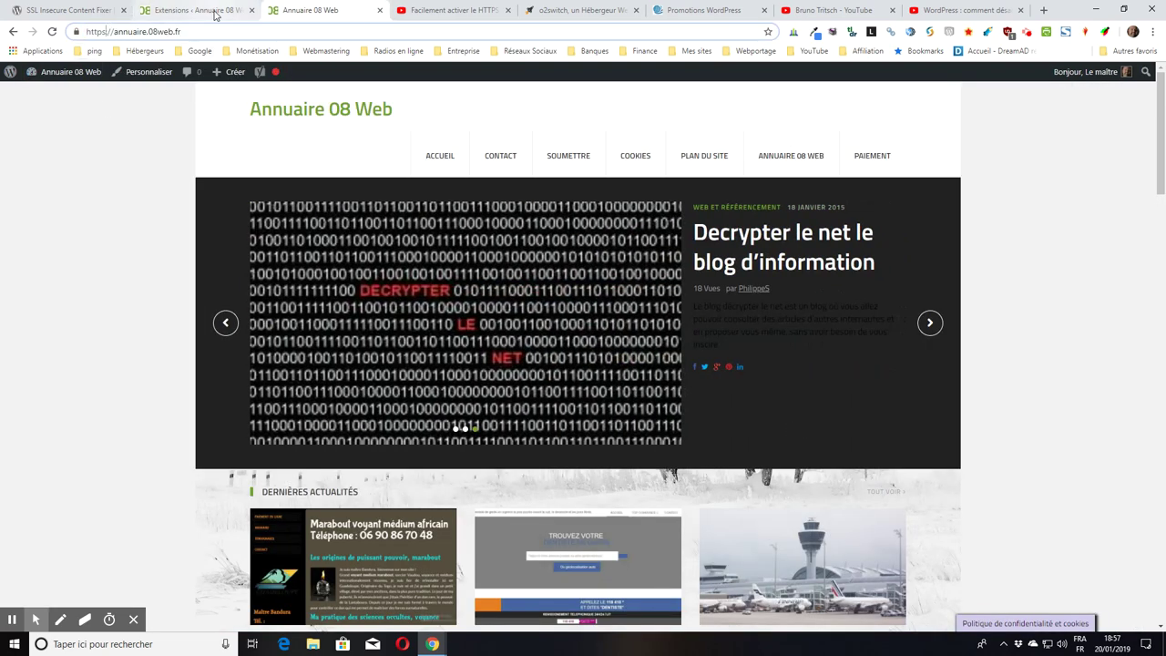
key("BackSpace")
key("Return")
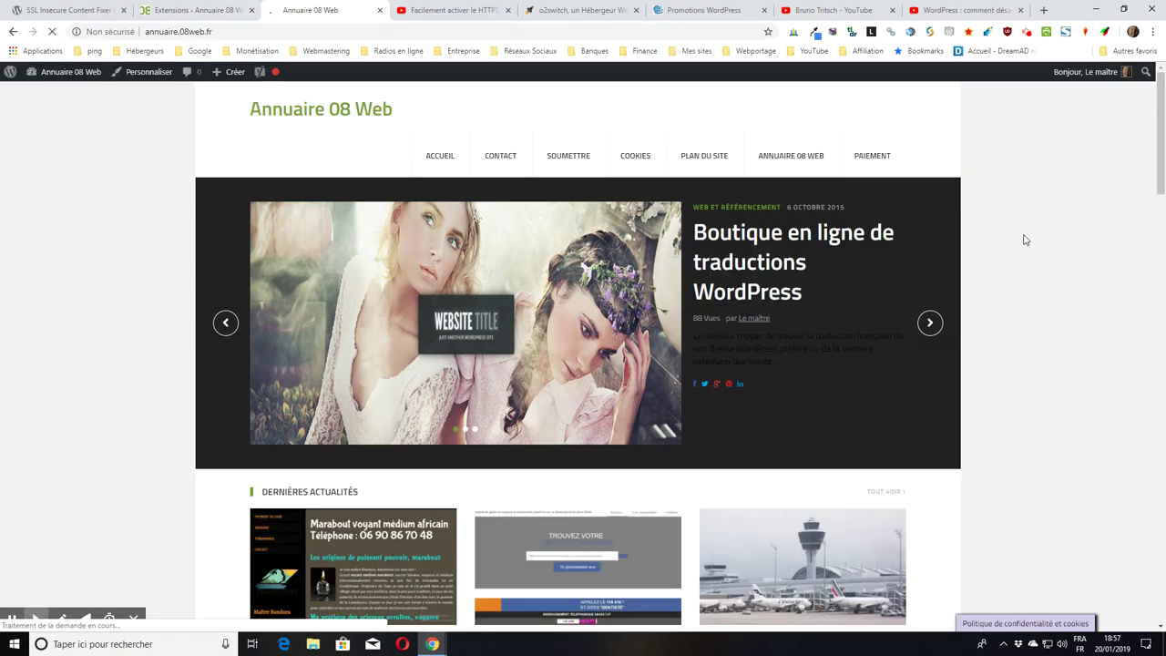
scroll(788, 285, "down", 3)
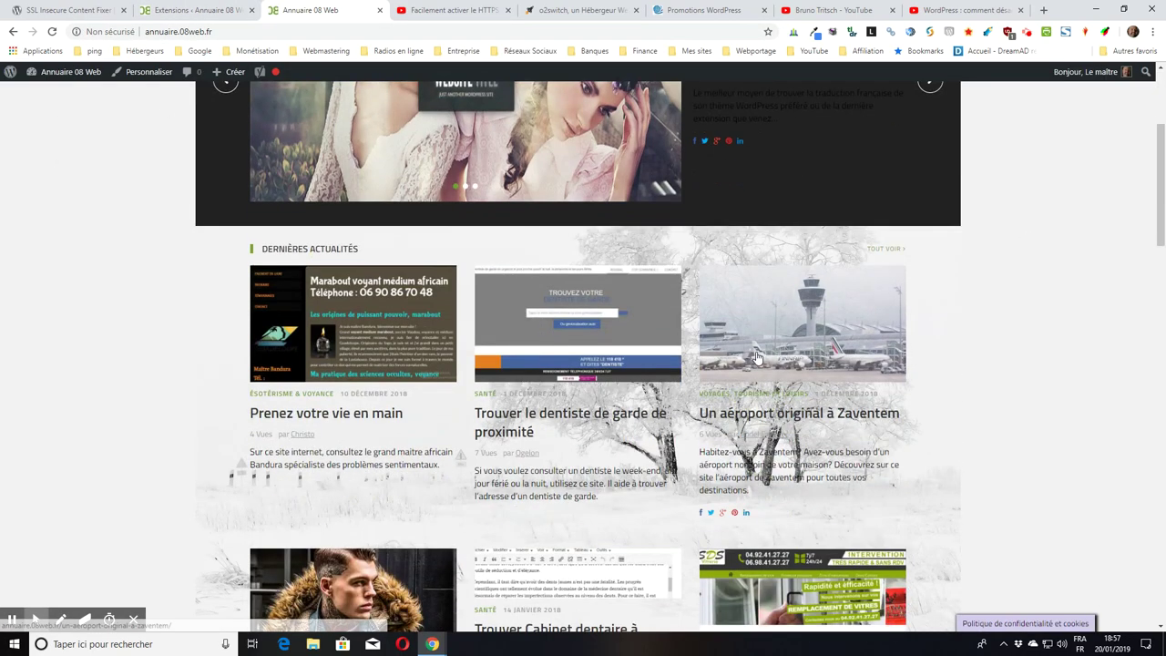
left_click(519, 432)
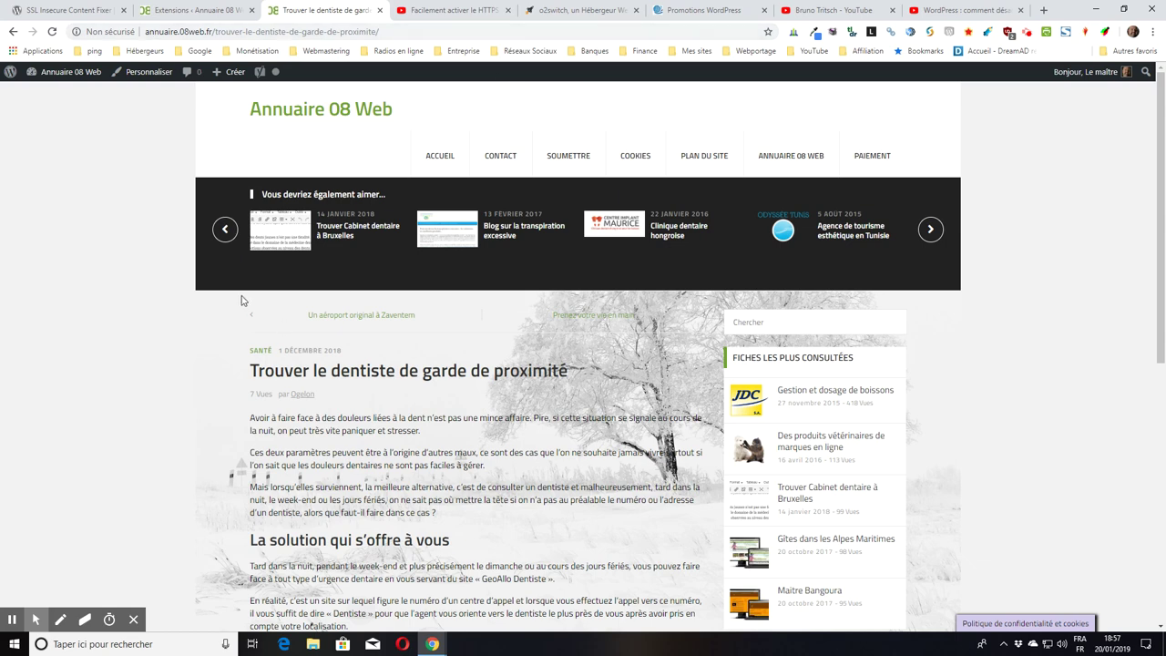
Step: Search for new extensions with "search and replace", and install and activate Better Search Replace
left_click(200, 9)
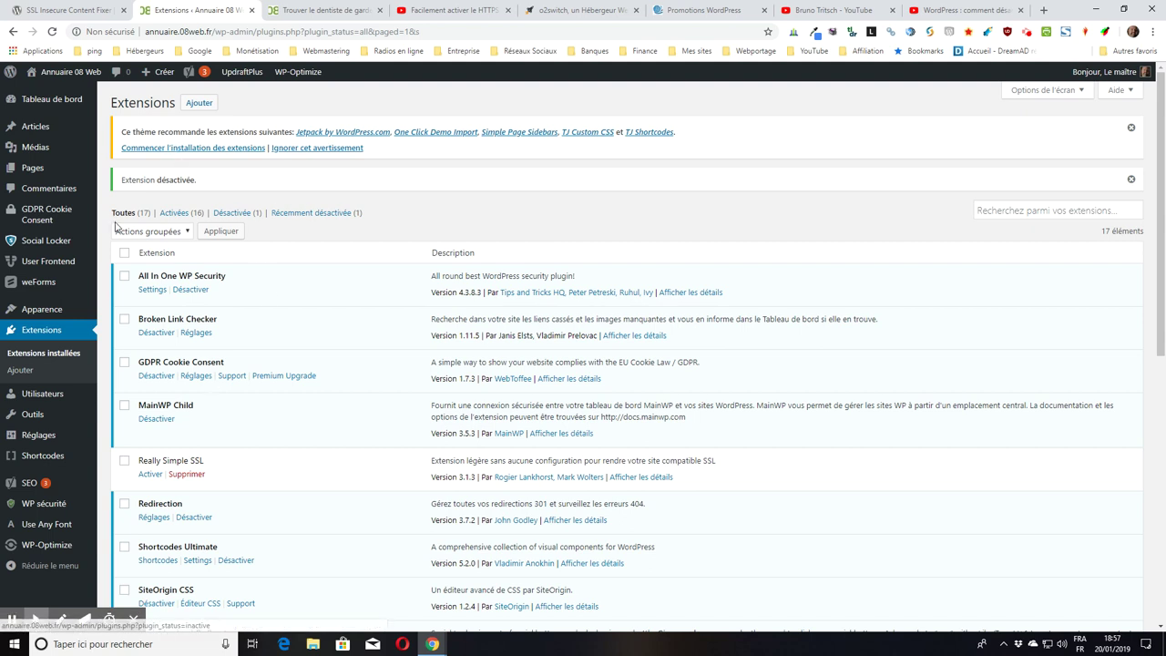
mouse_move(96, 213)
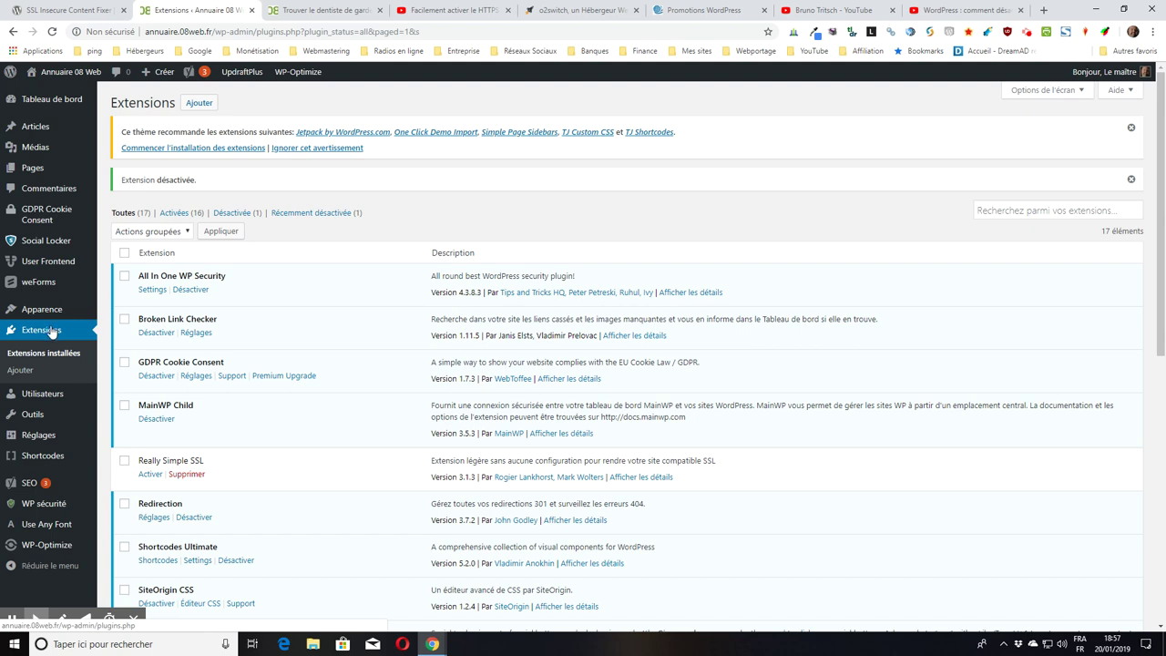
left_click(200, 106)
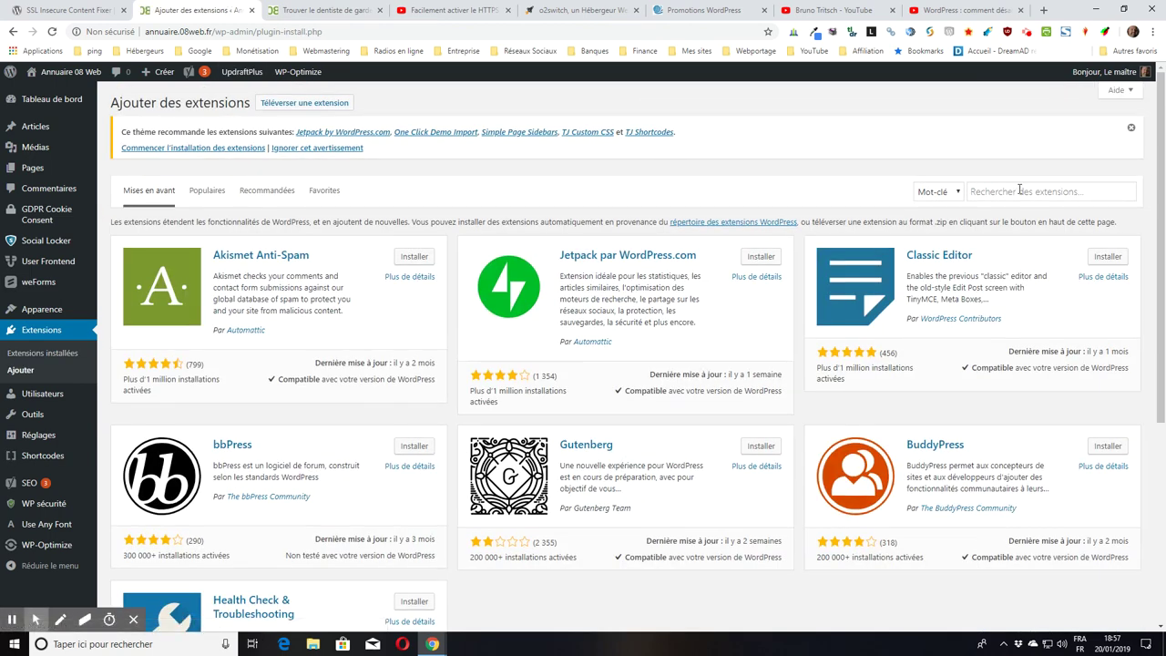
left_click(1019, 190)
type("s")
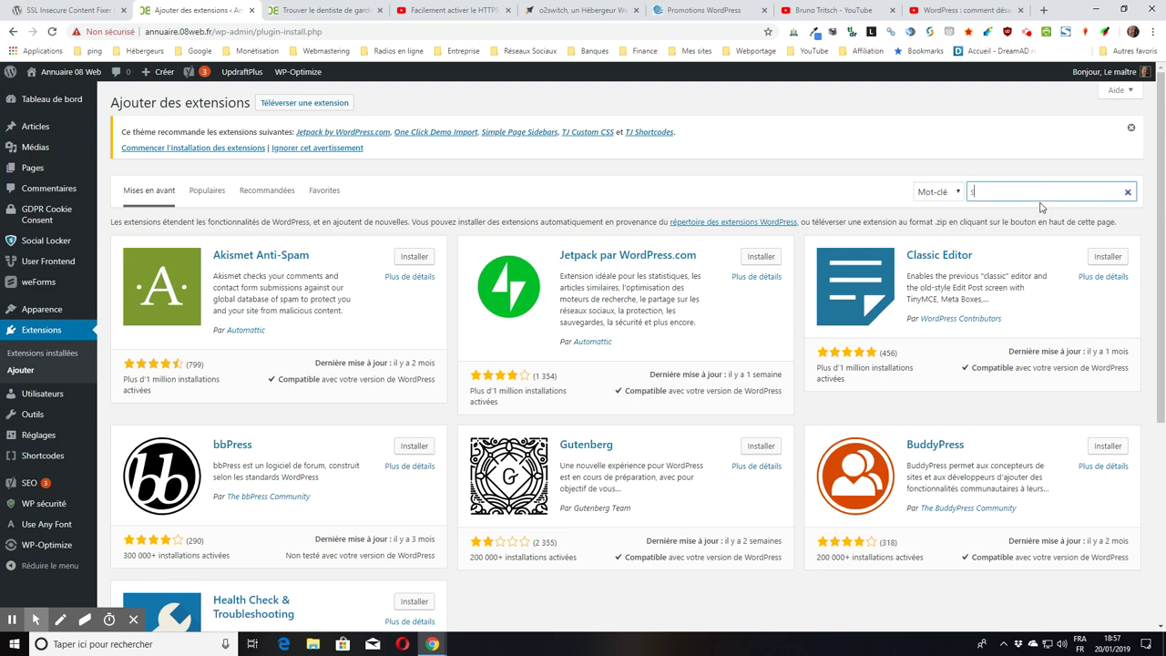
type("earch and rep")
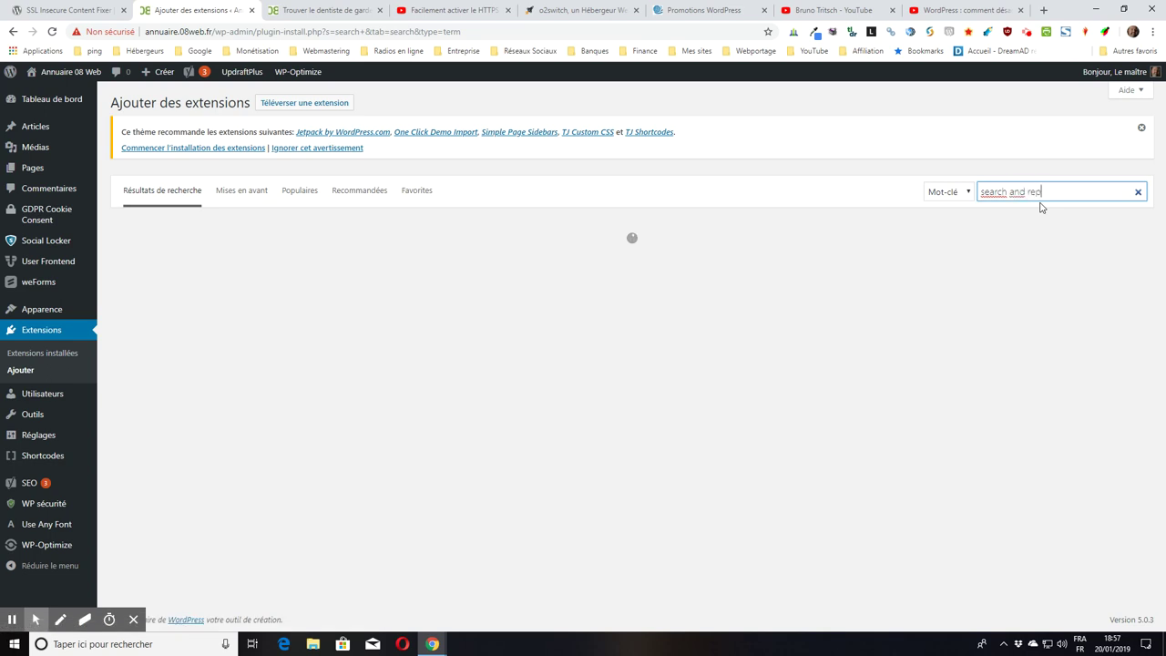
type("lace")
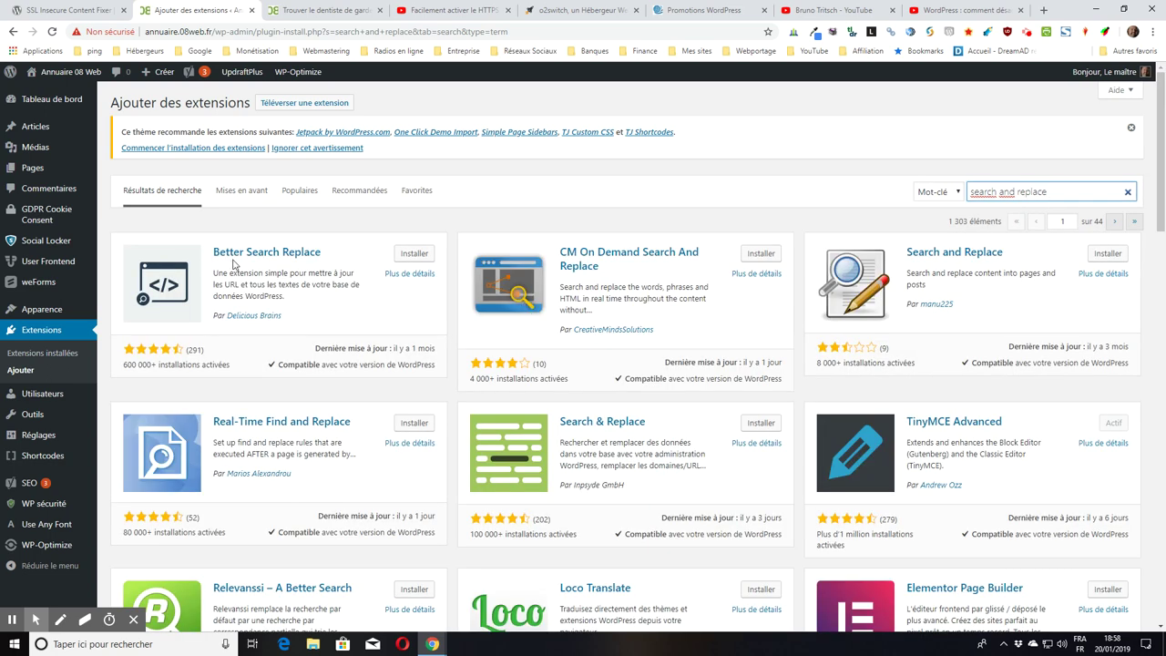
left_click(408, 258)
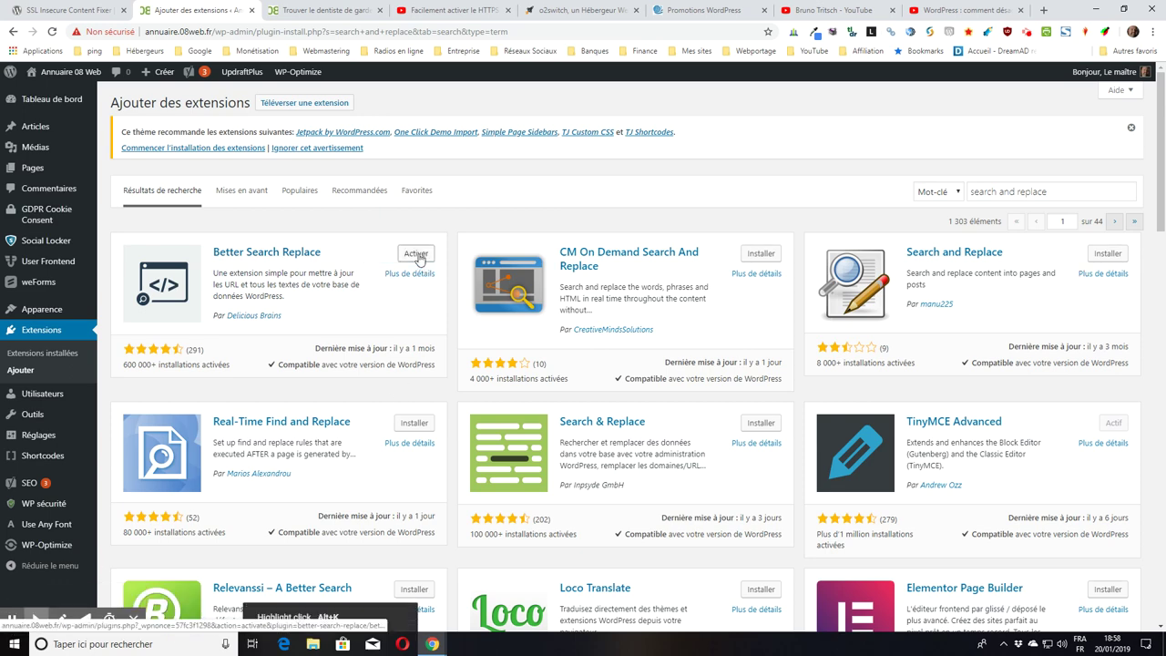
left_click(416, 255)
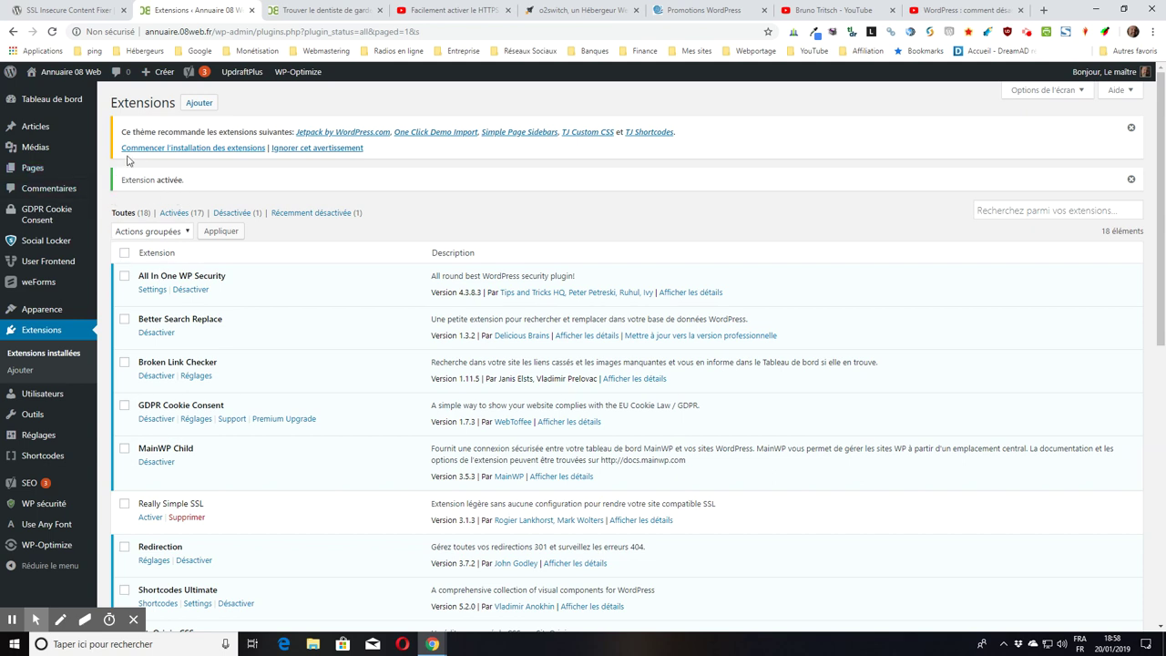
mouse_move(12, 434)
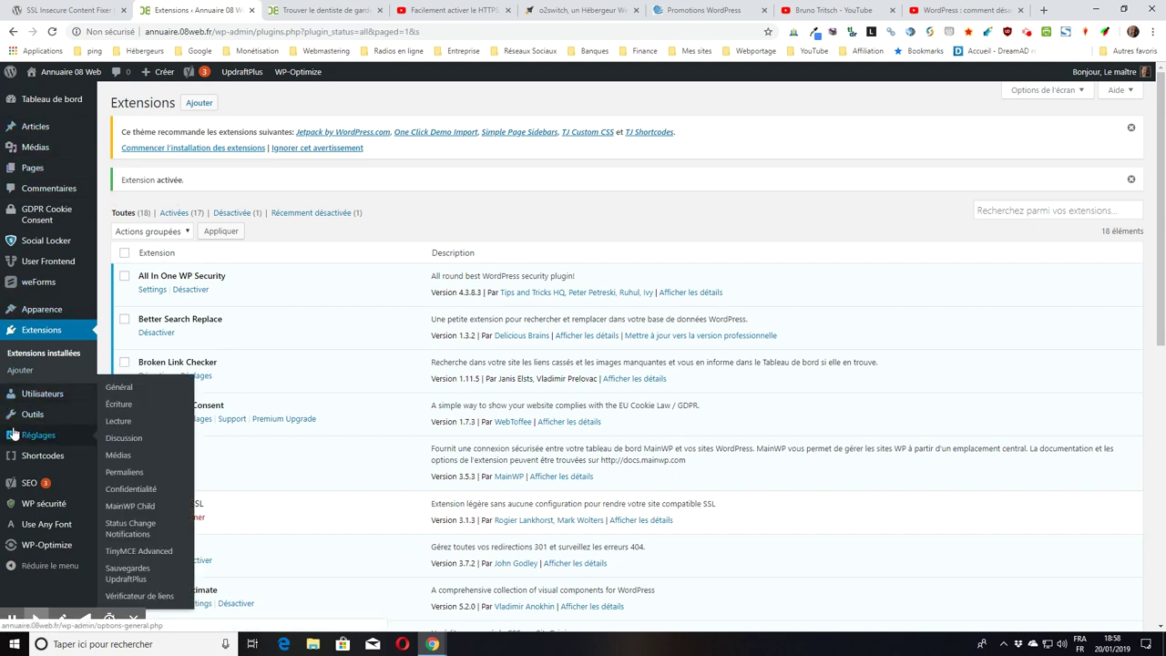
left_click(124, 388)
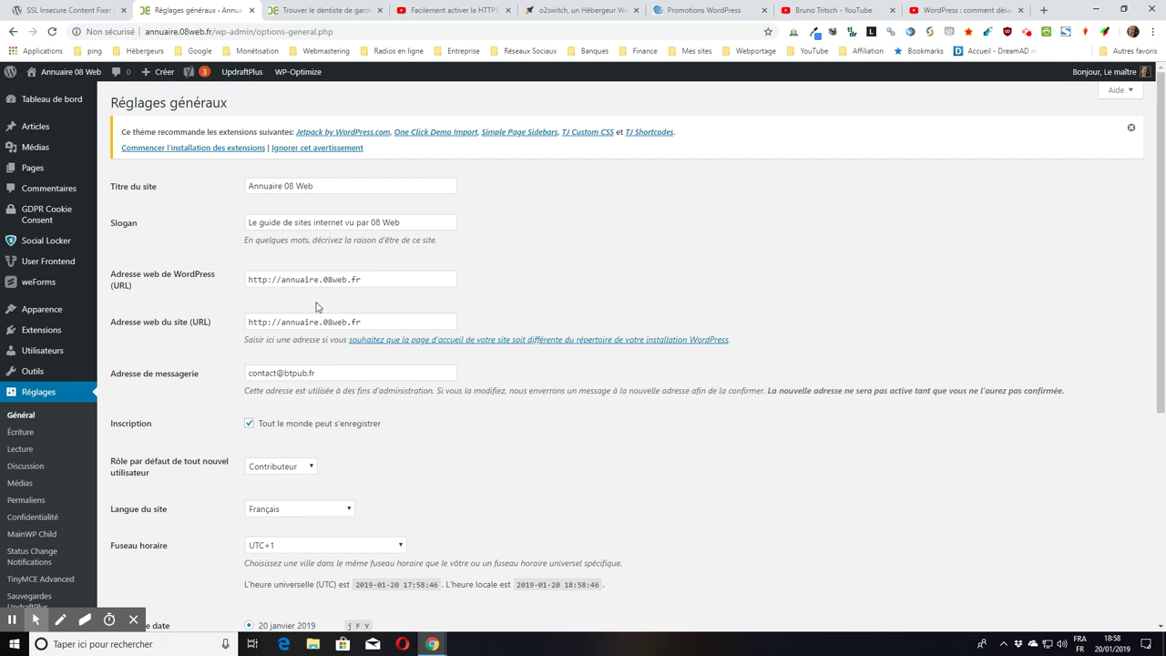
left_click(268, 277)
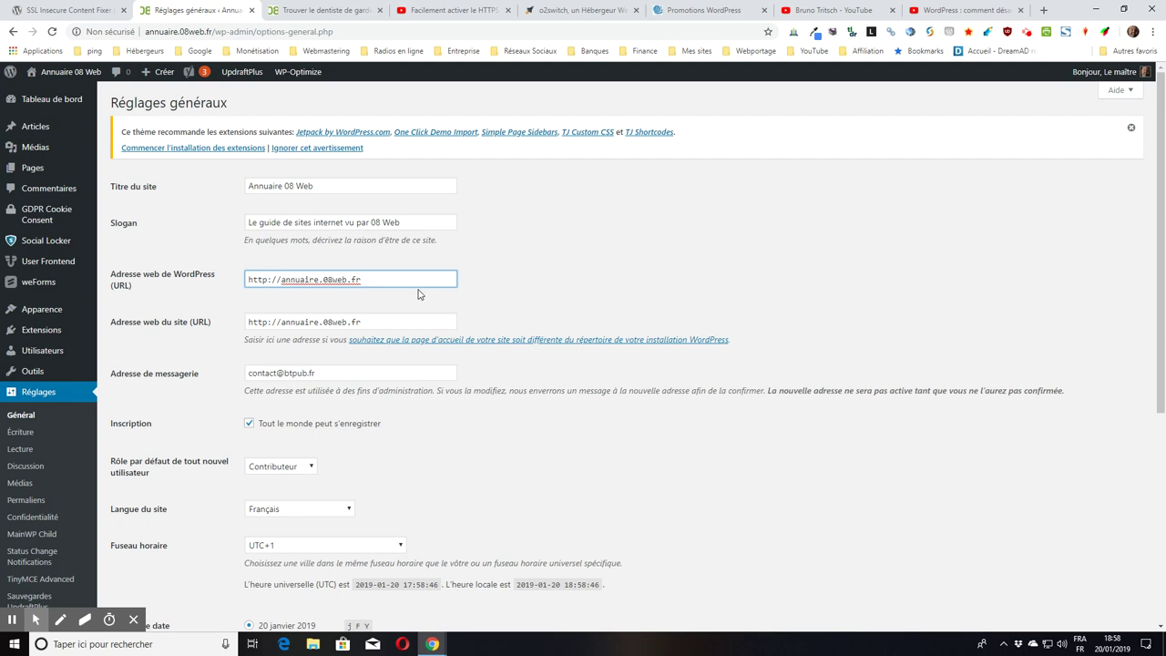
left_click(272, 280)
type("s")
left_click(269, 322)
type("s")
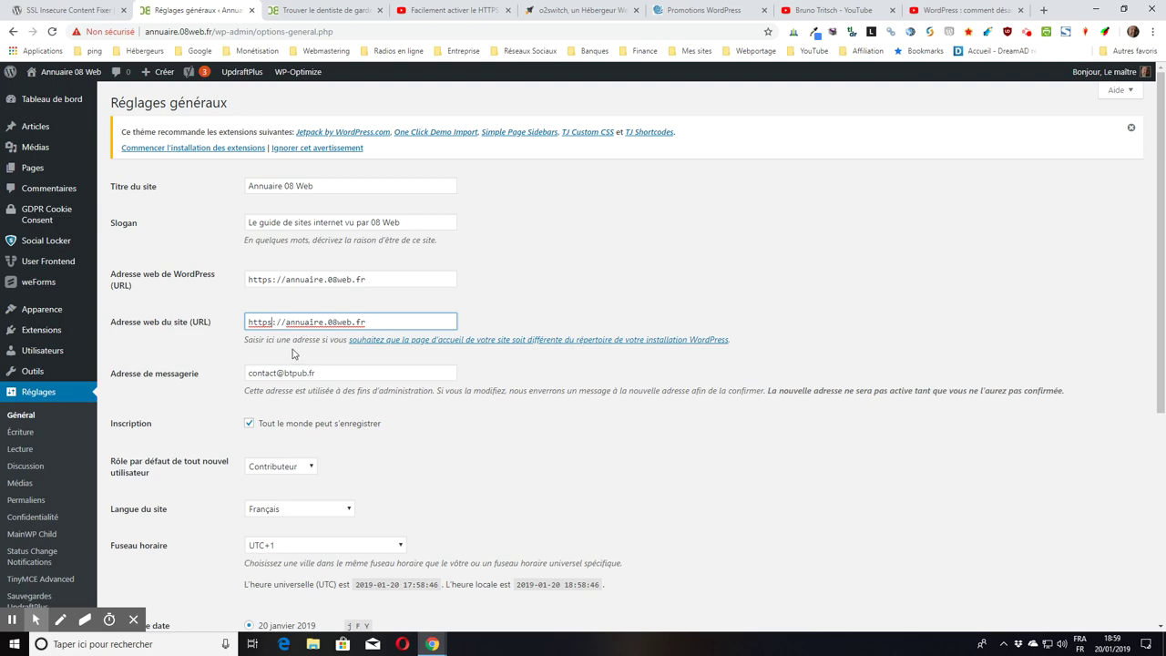
scroll(271, 377, "down", 4)
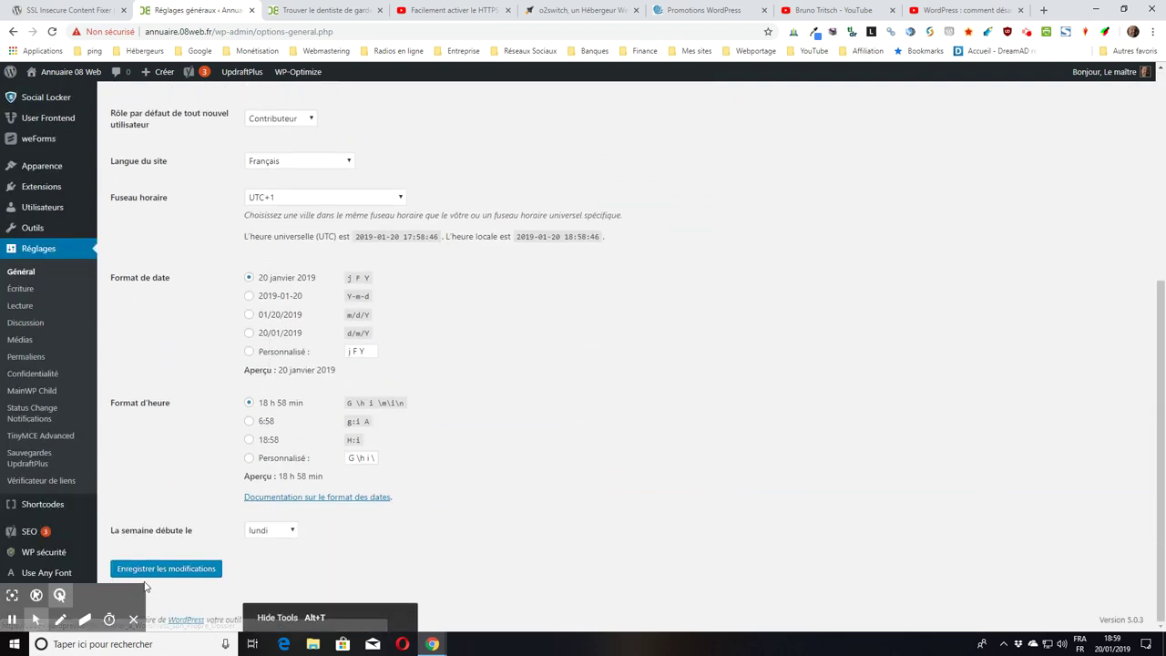
left_click(159, 572)
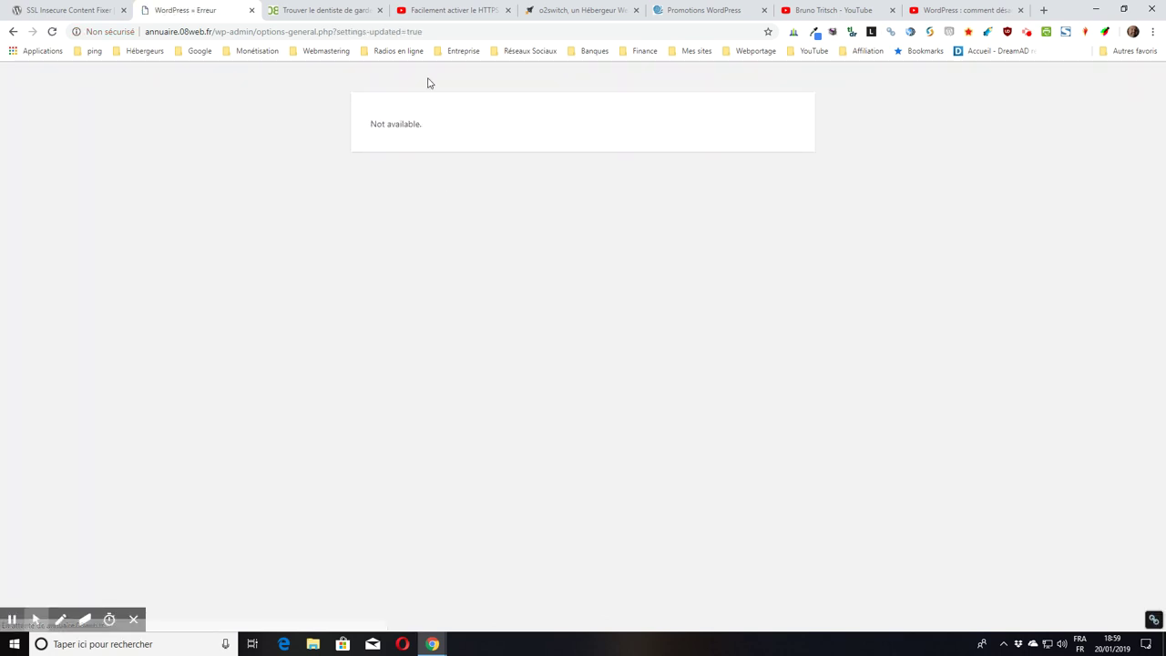
left_click(137, 32)
left_click(147, 33)
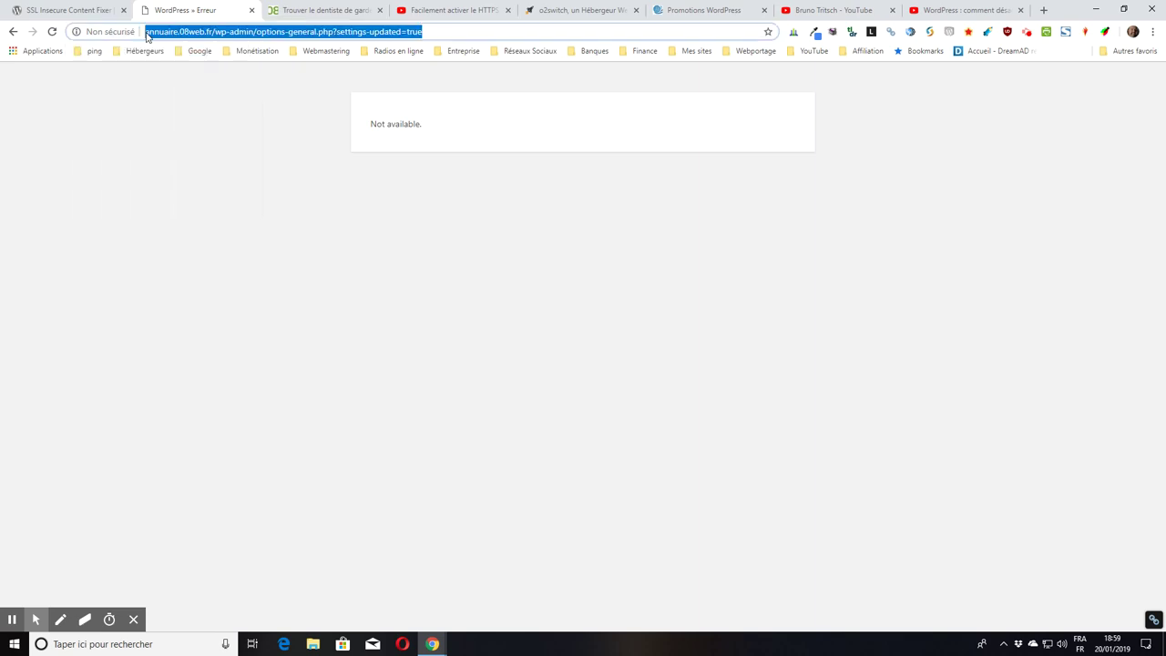
left_click(146, 33)
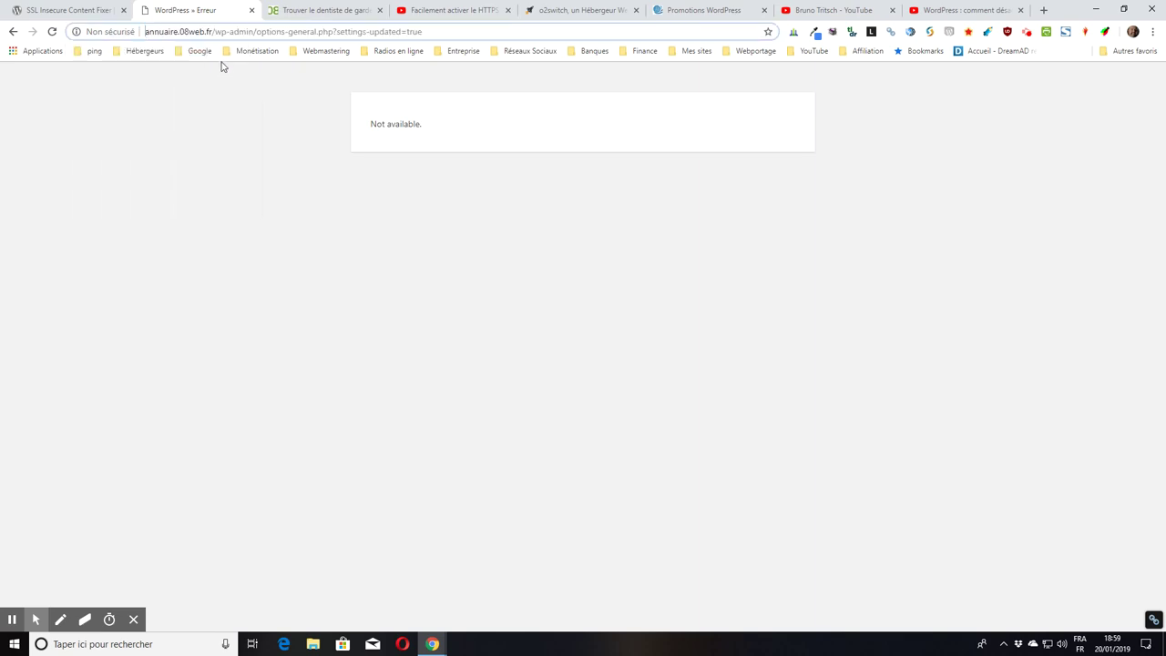
type("http")
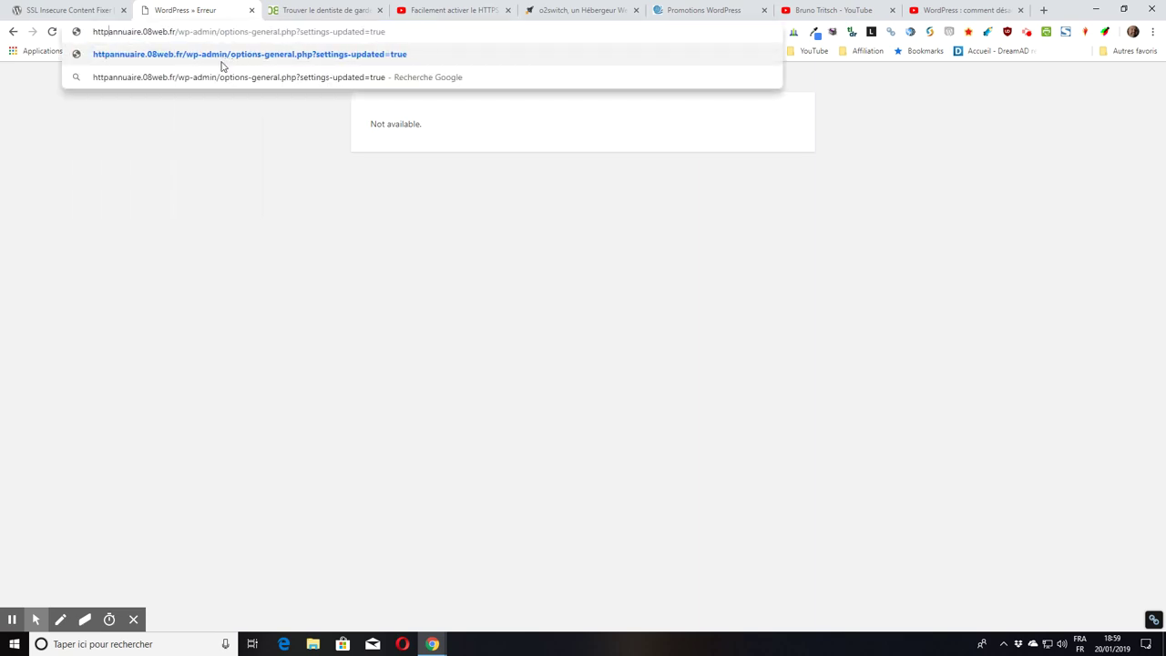
type("s://")
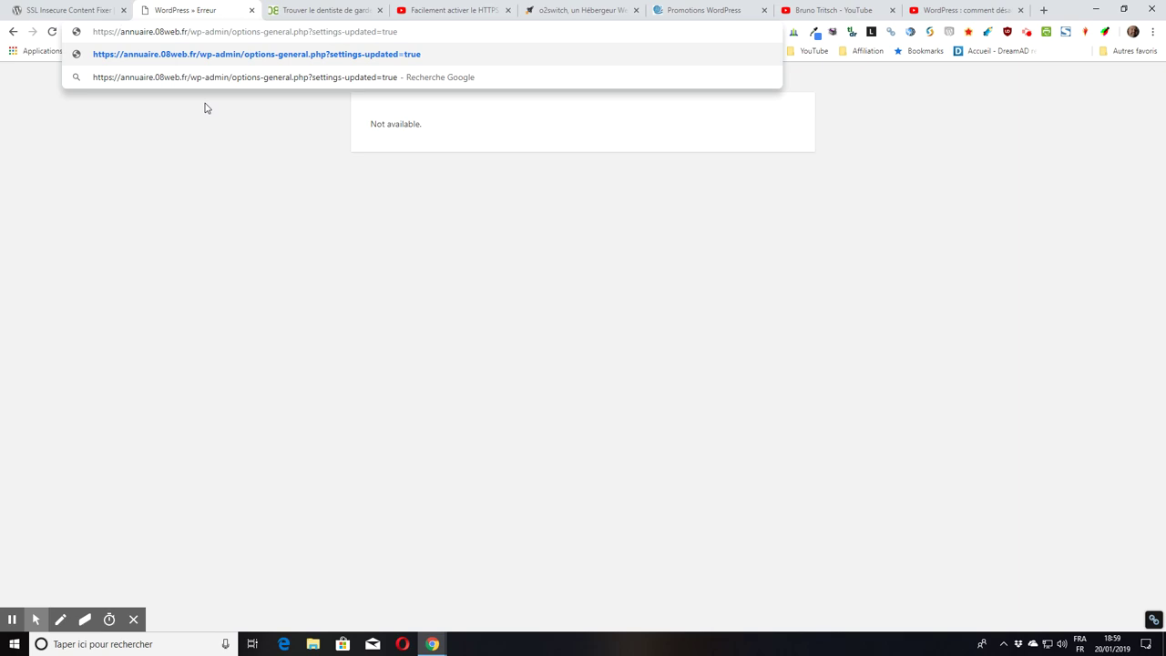
key("Return")
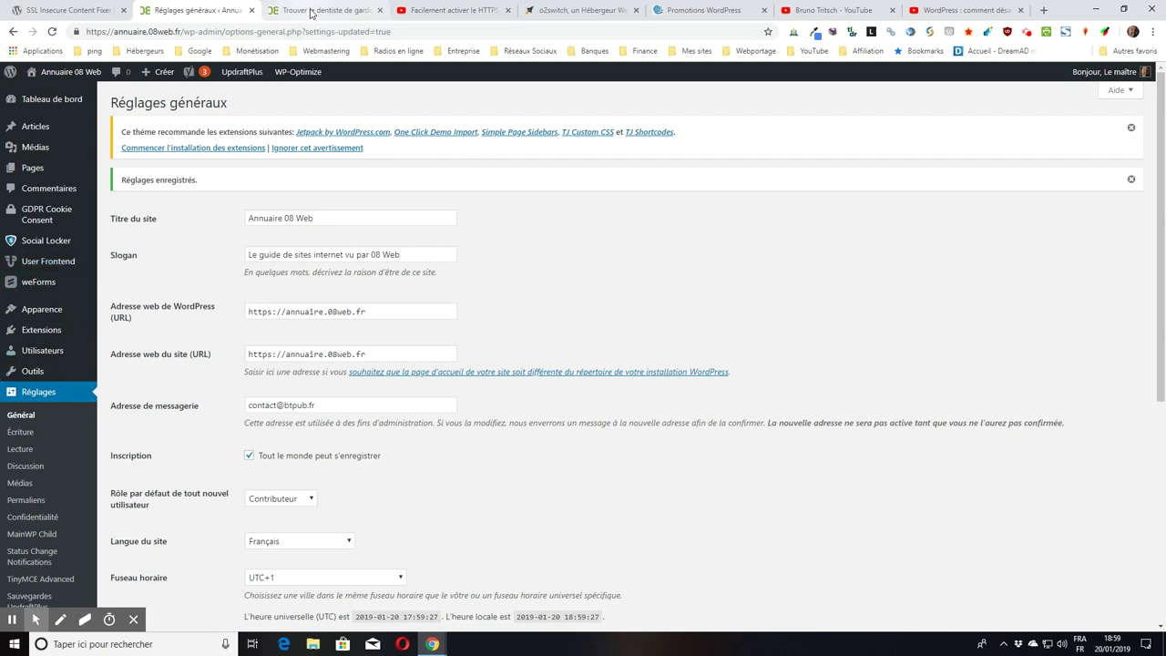
Step: Check the public site over https by opening the home page and the article "Prenez votre vie en main"
left_click(310, 12)
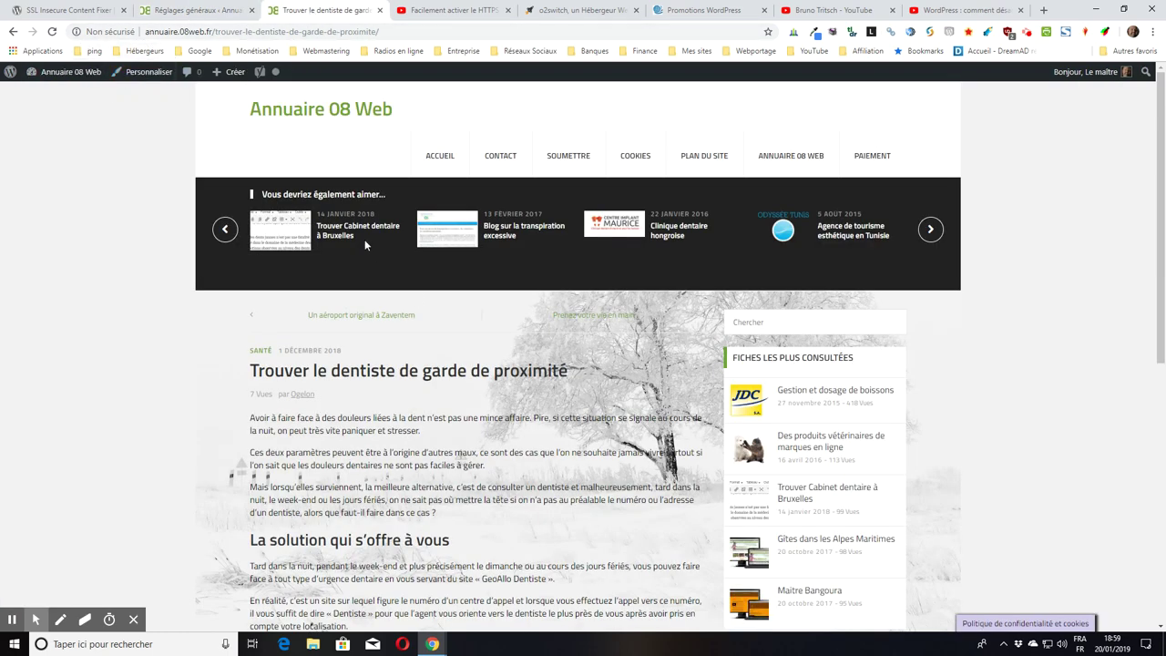
left_click(323, 113)
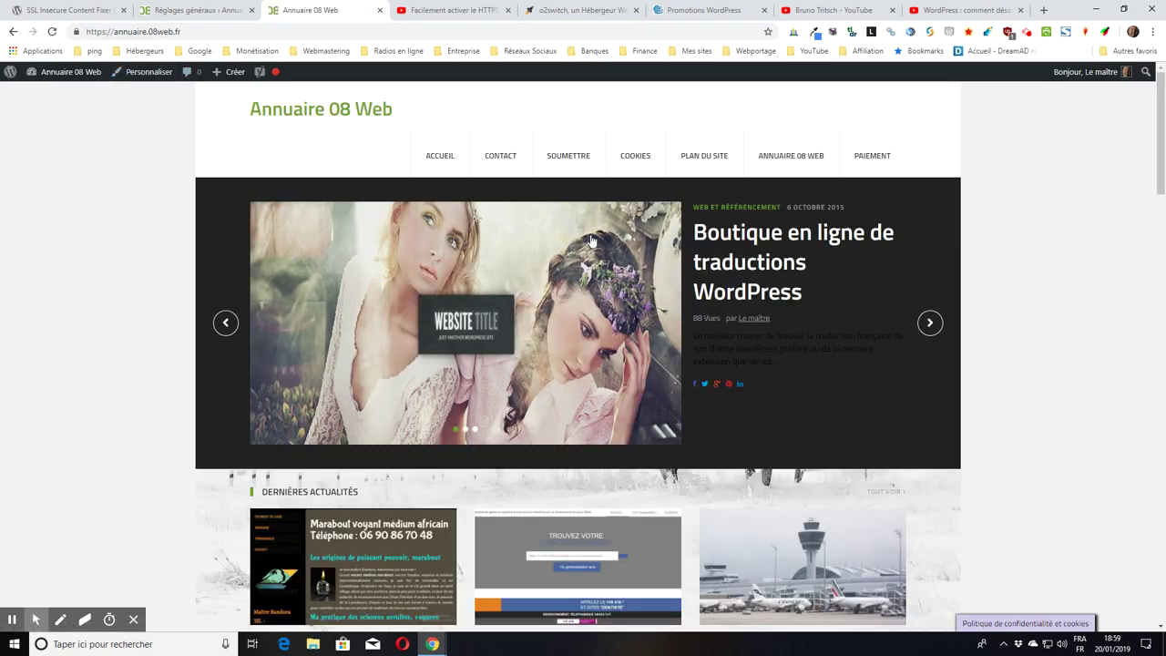
scroll(577, 357, "down", 3)
left_click(332, 415)
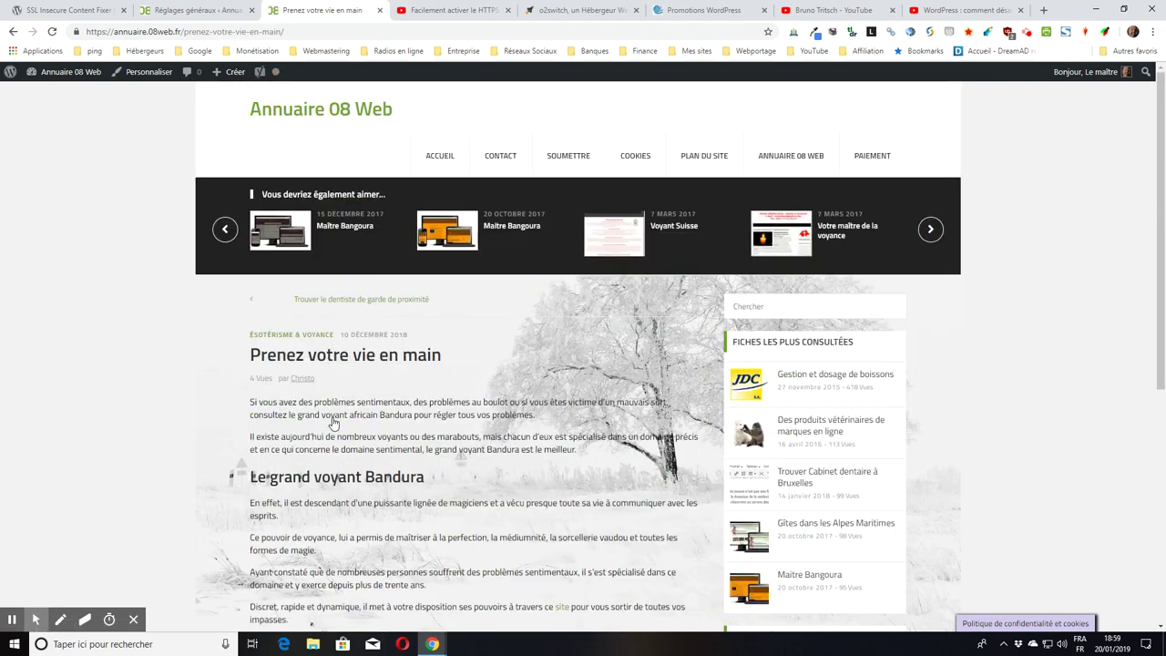
scroll(336, 418, "down", 2)
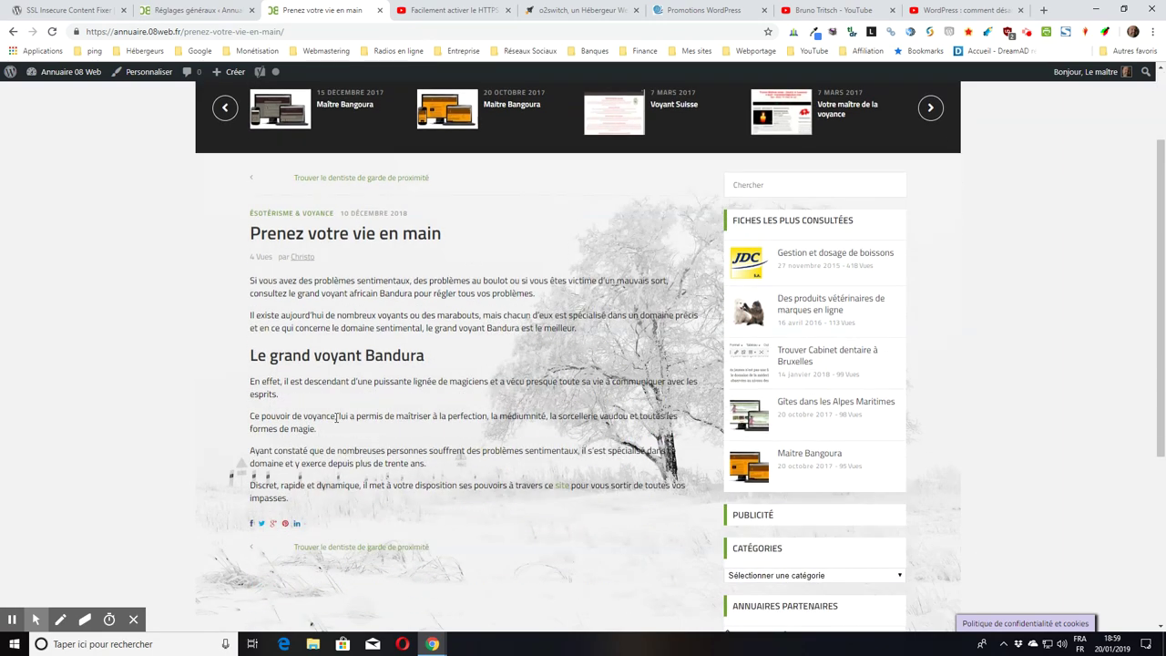
scroll(333, 258, "up", 2)
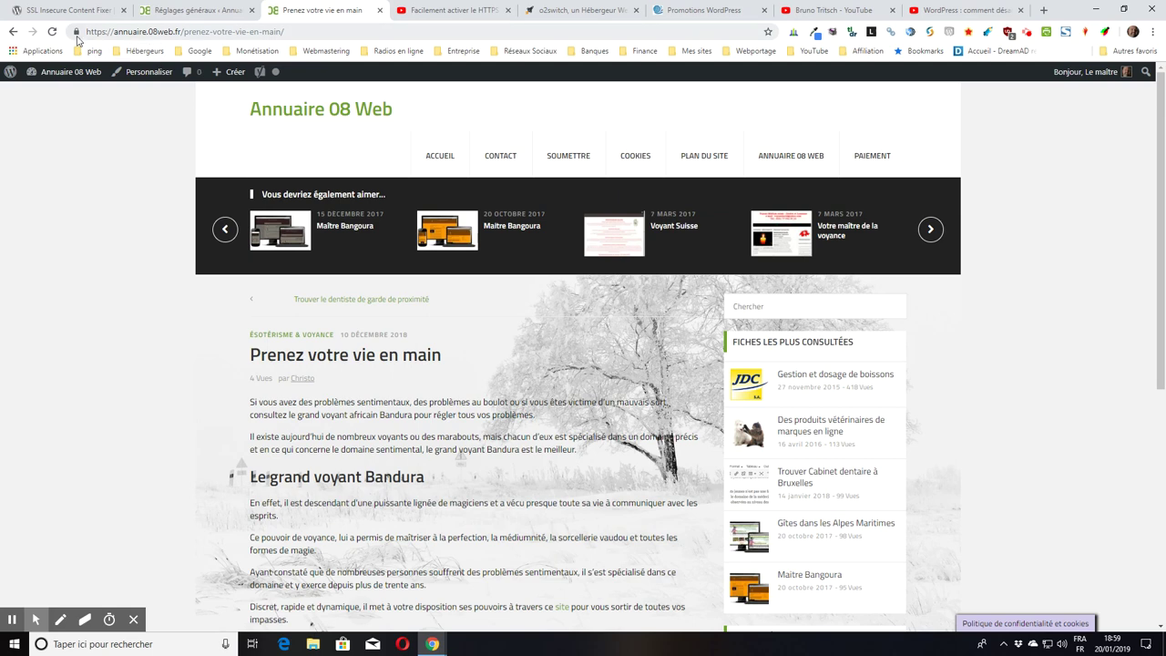
scroll(428, 298, "down", 4)
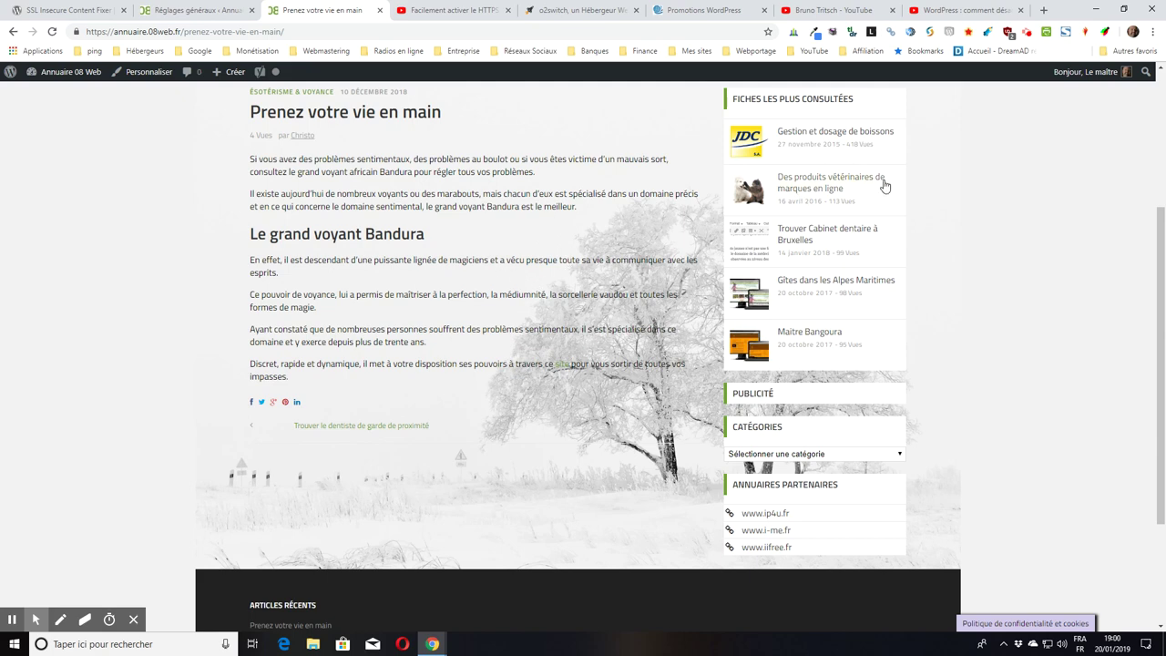
scroll(1084, 318, "up", 4)
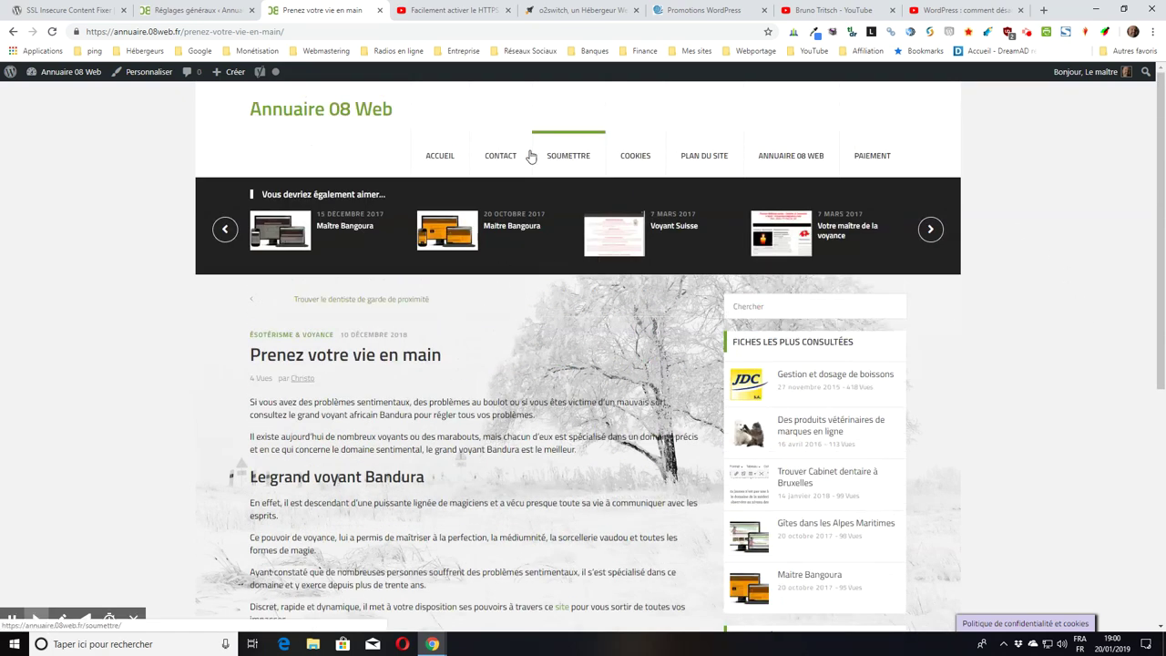
Step: Return to the site's administration and open the Better Search Replace tool
left_click(193, 11)
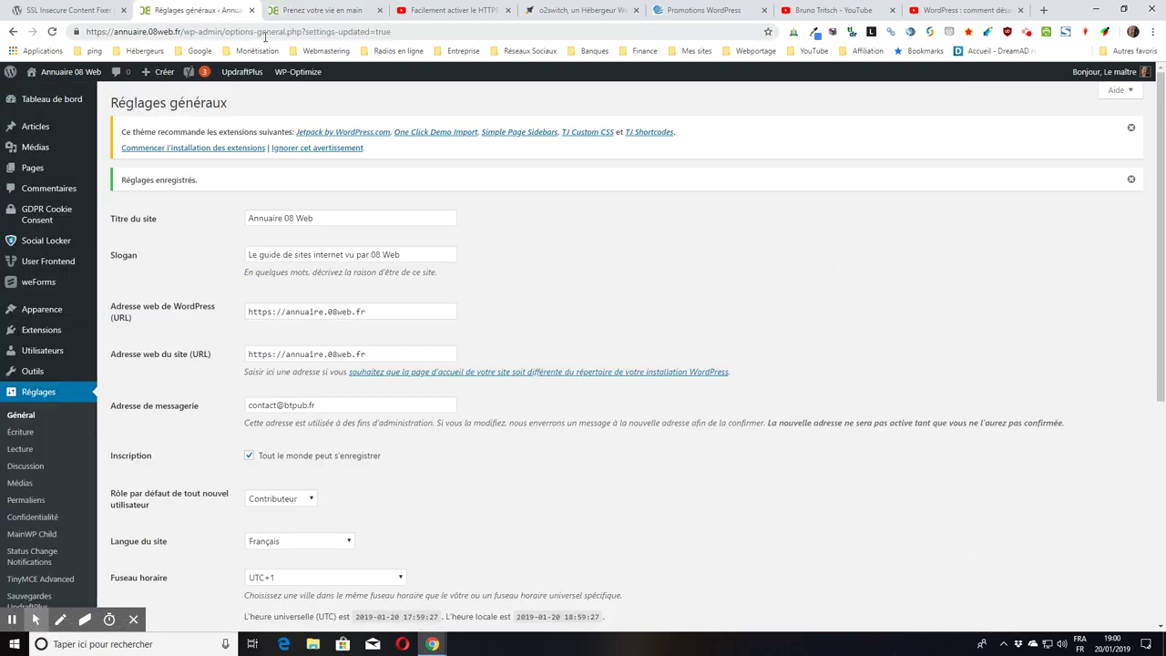
scroll(905, 330, "down", 4)
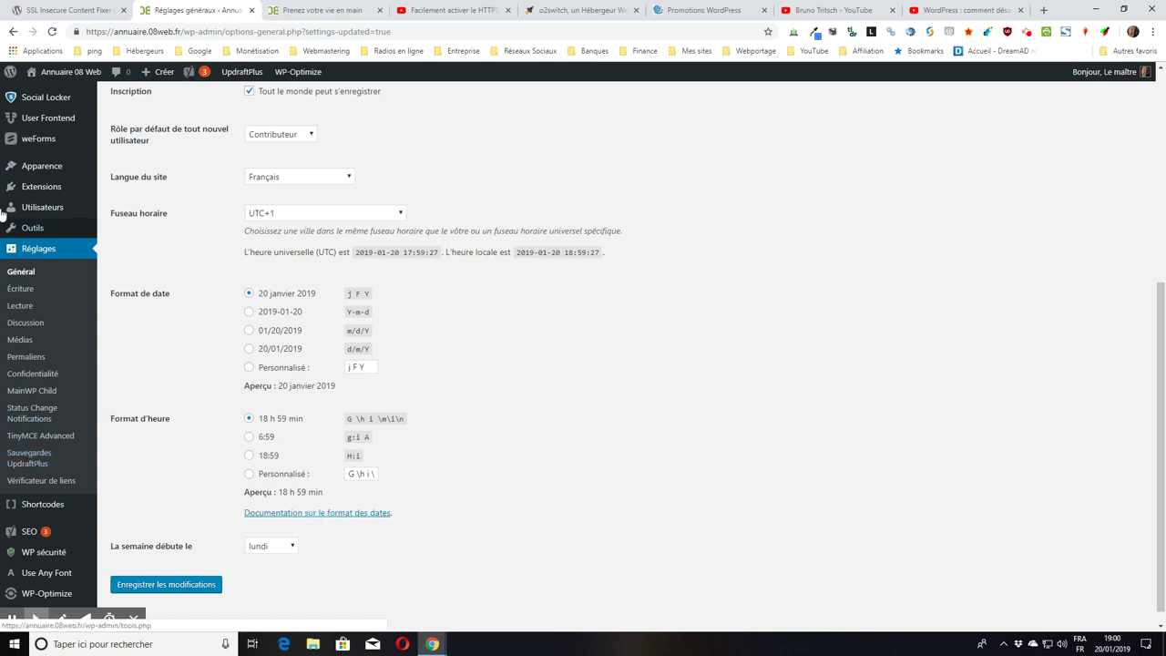
mouse_move(6, 208)
mouse_move(26, 239)
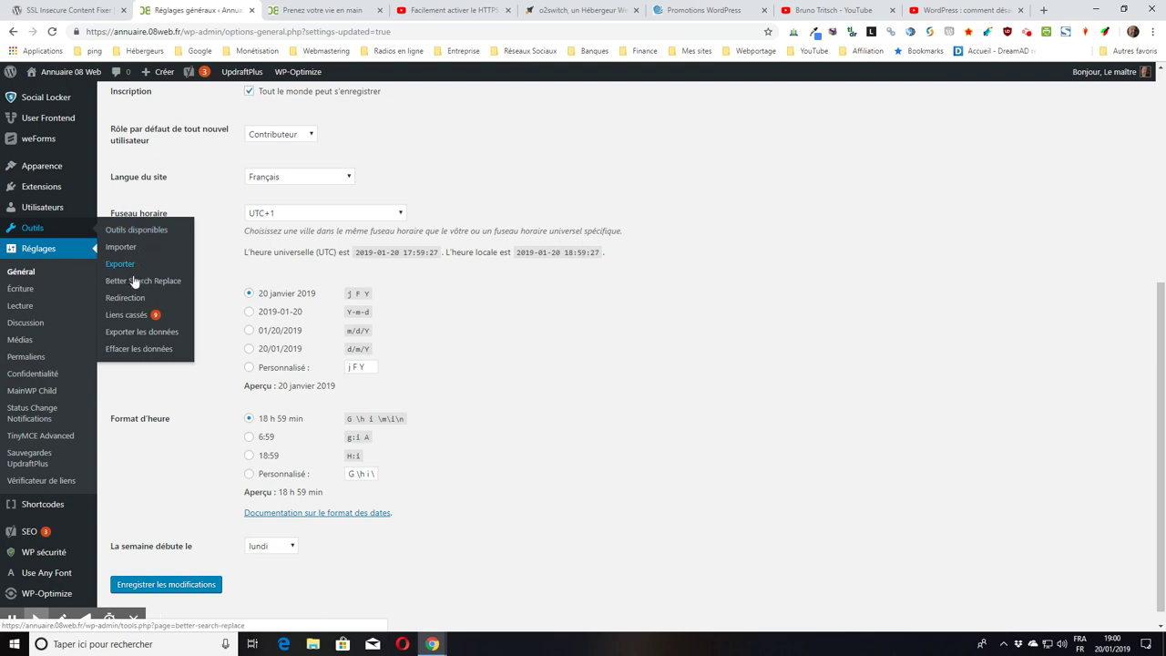
left_click(175, 297)
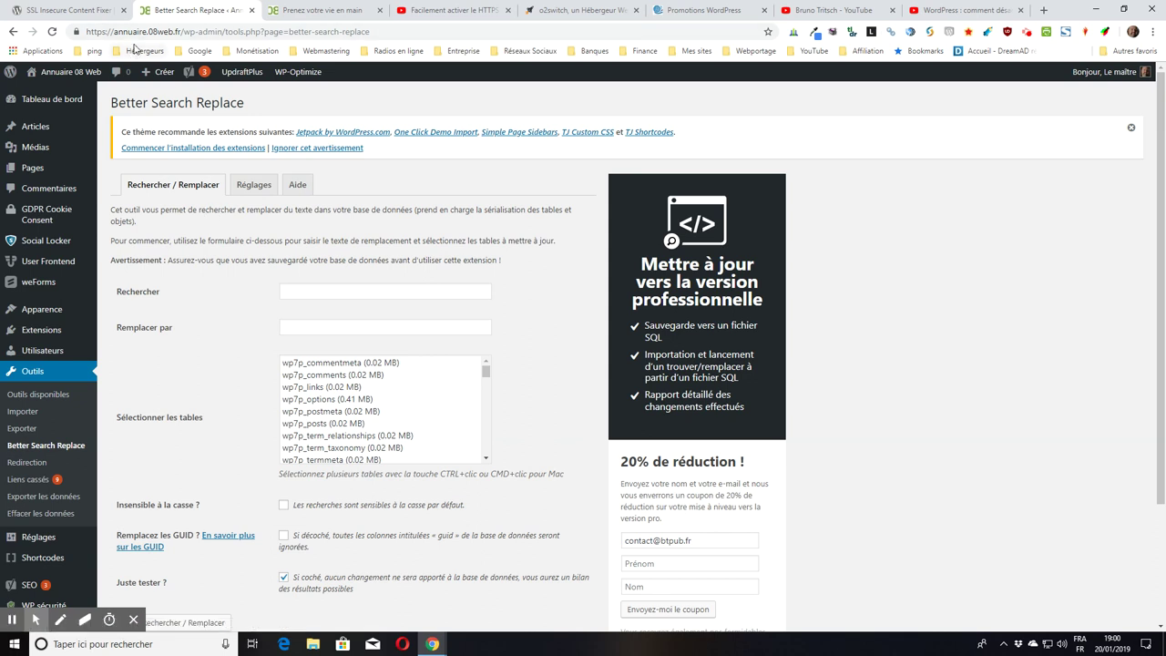
left_click(185, 31)
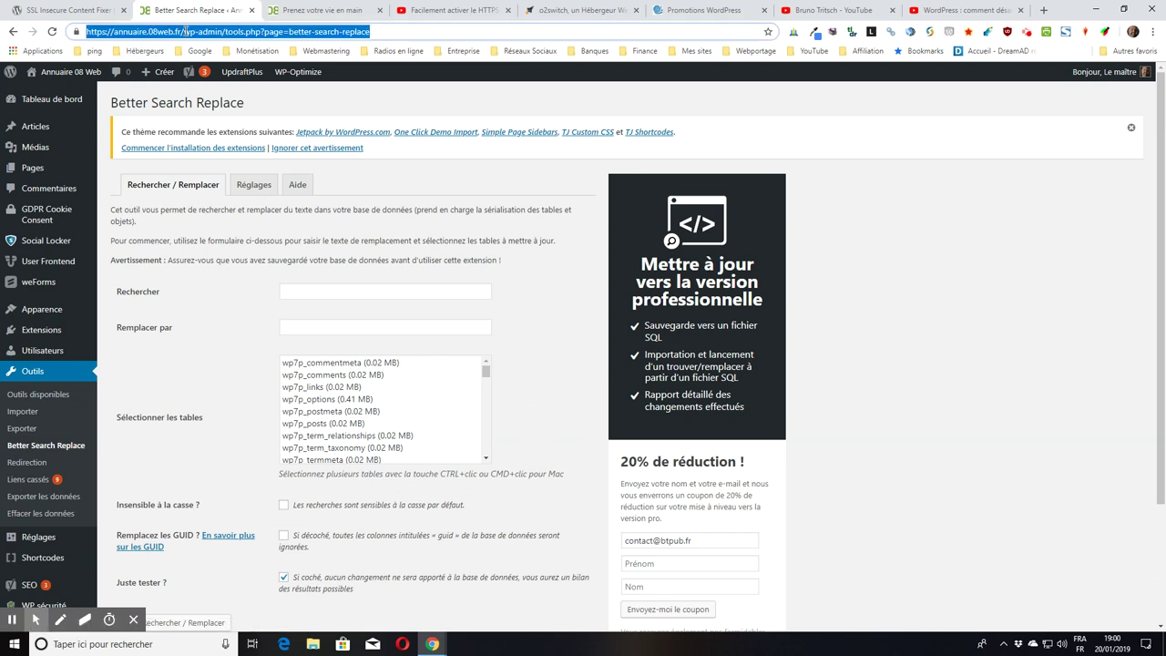
left_click(185, 32)
left_click_drag(182, 31, 88, 31)
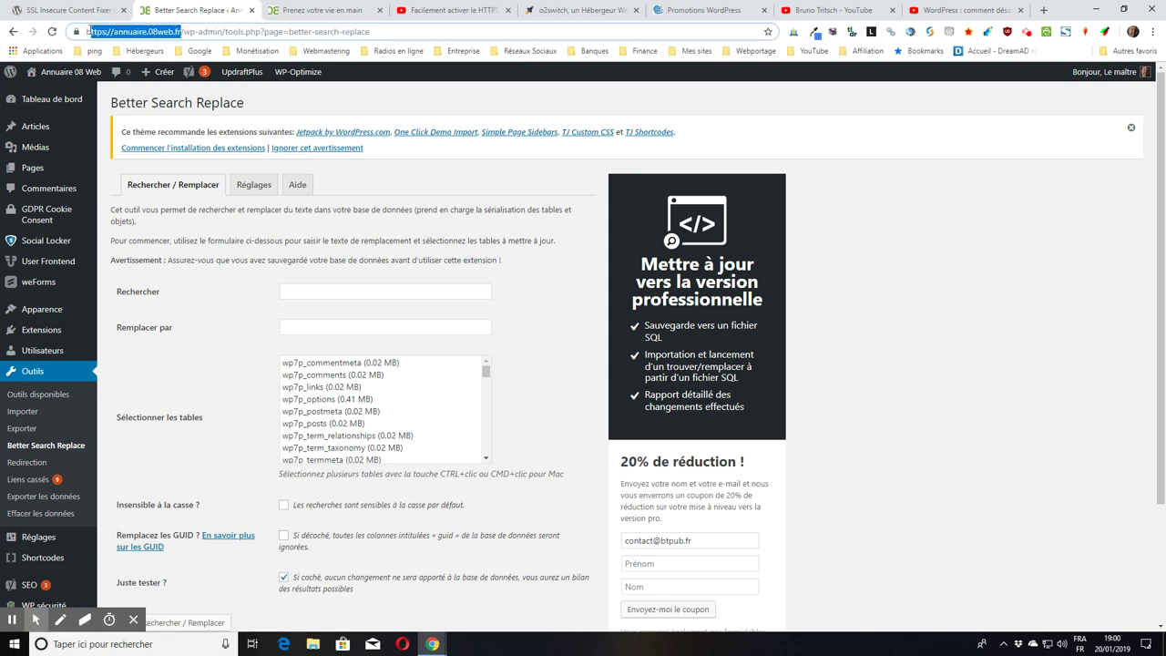
right_click(109, 33)
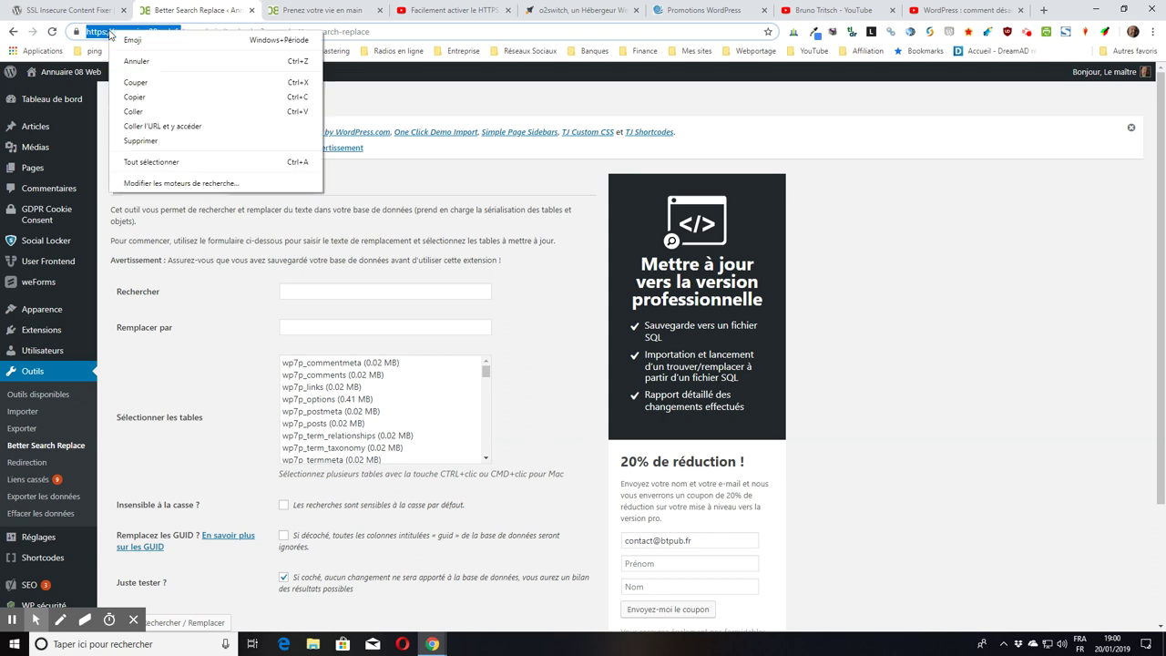
left_click(149, 98)
left_click(349, 289)
right_click(350, 289)
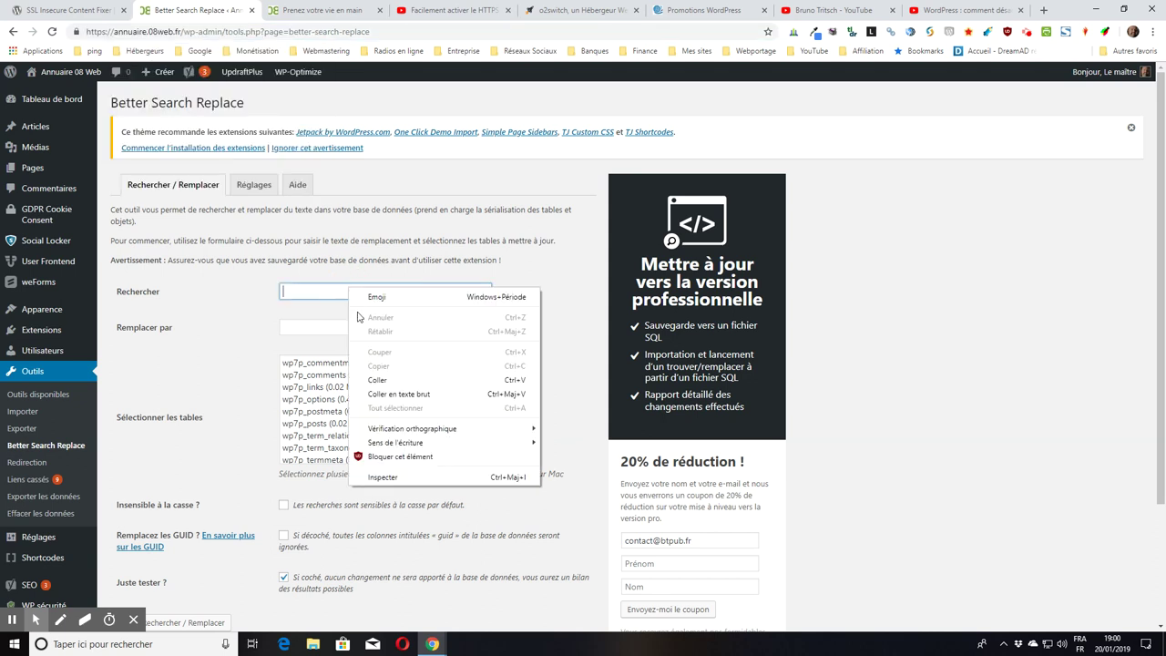
left_click(383, 378)
left_click(311, 328)
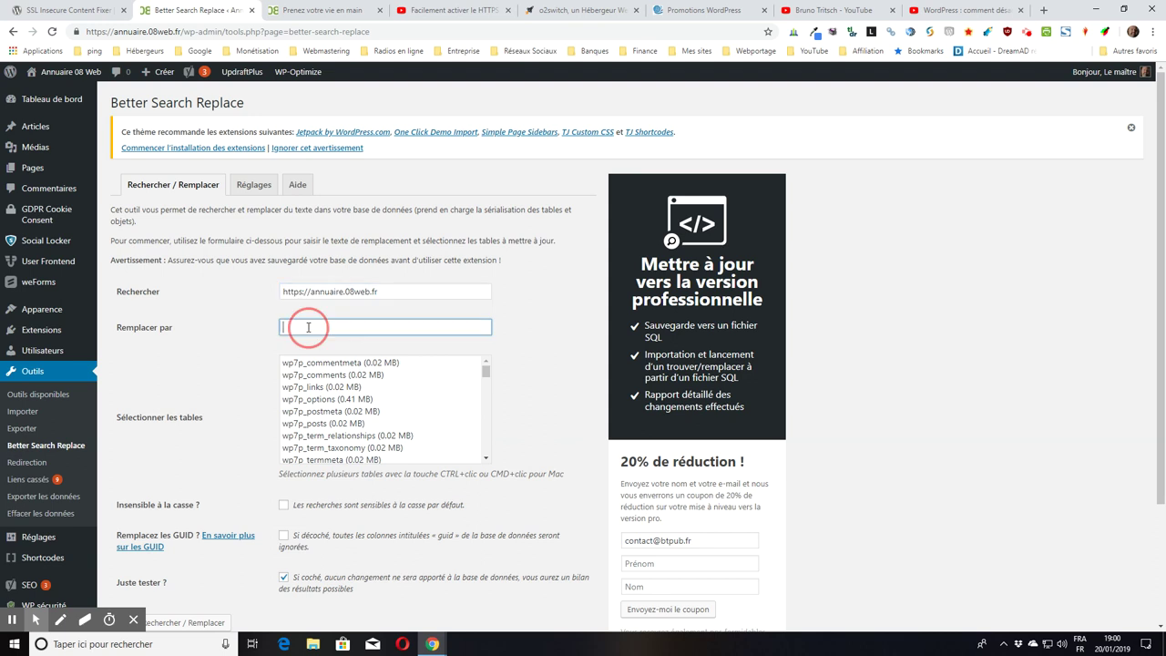
right_click(311, 330)
left_click(340, 422)
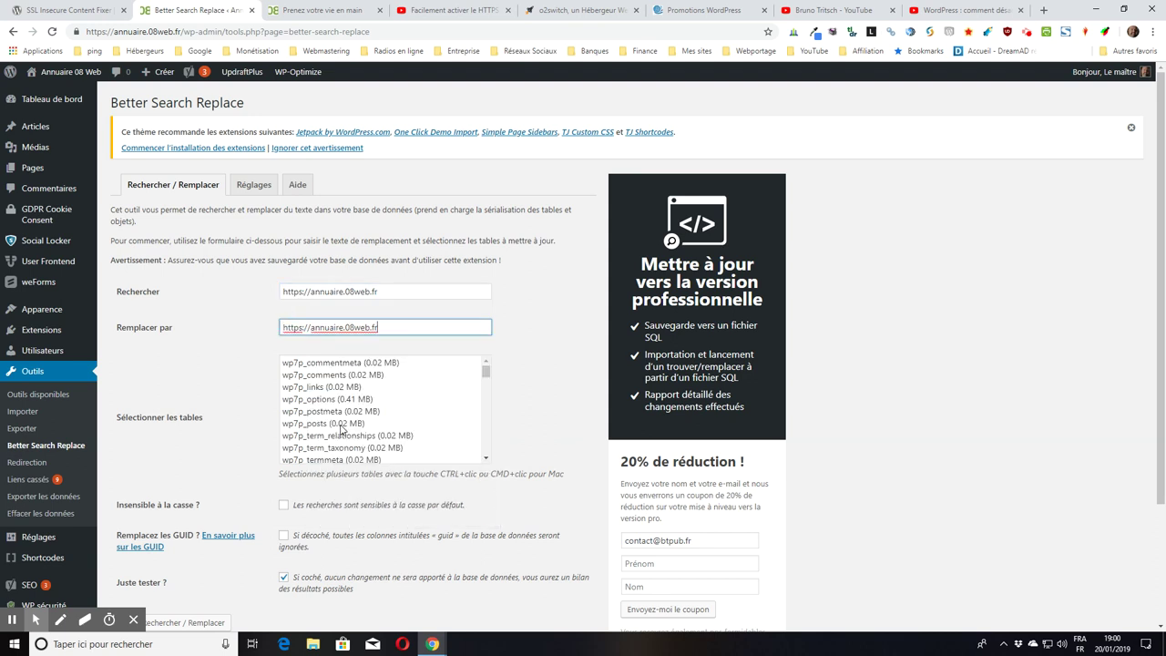
left_click(301, 292)
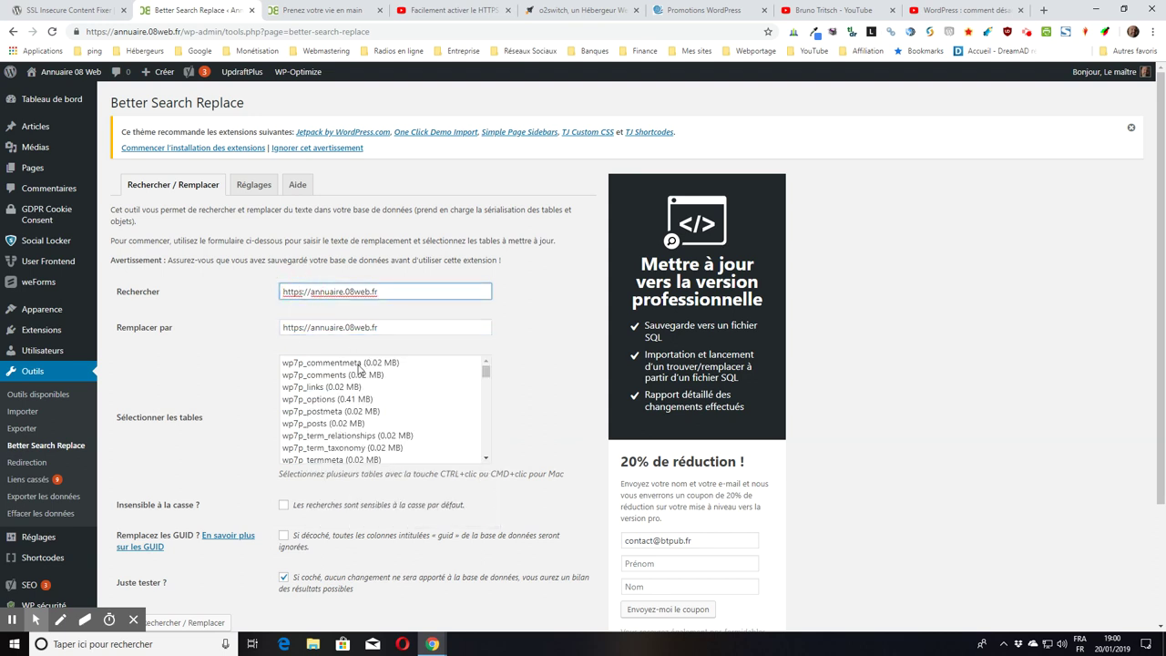